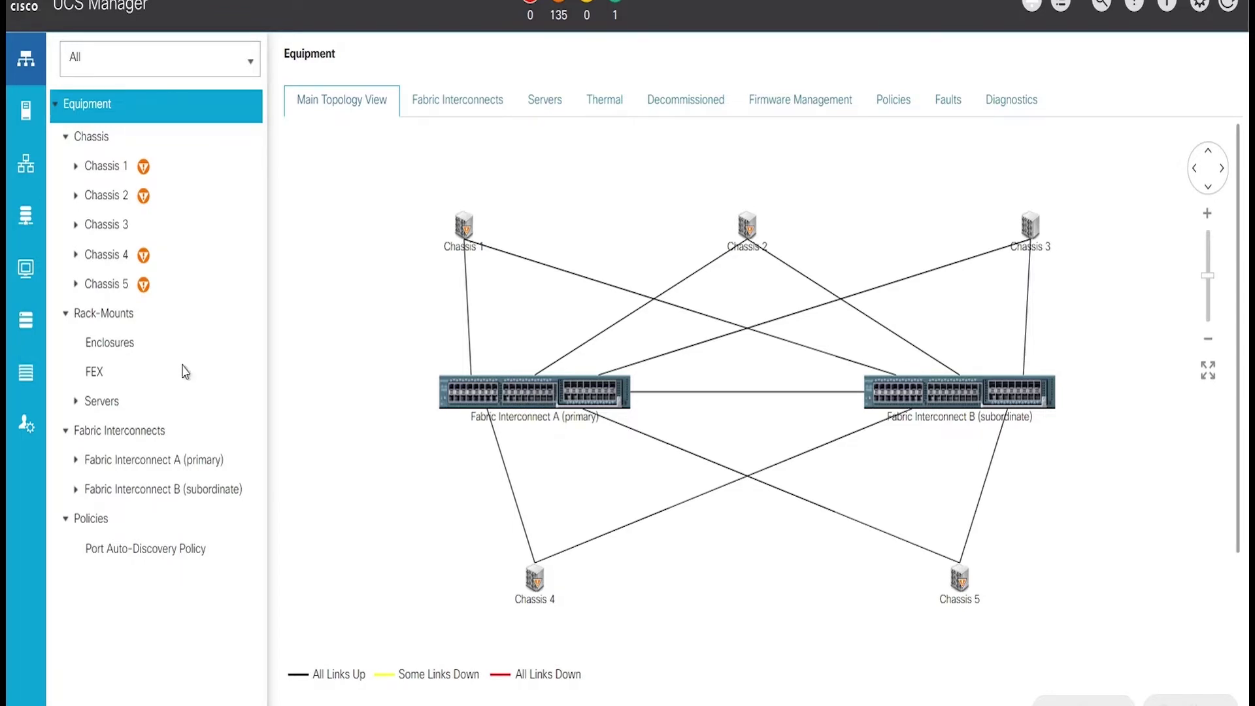
Open the Backup Configuration window from the Admin area's All node
left_click(26, 425)
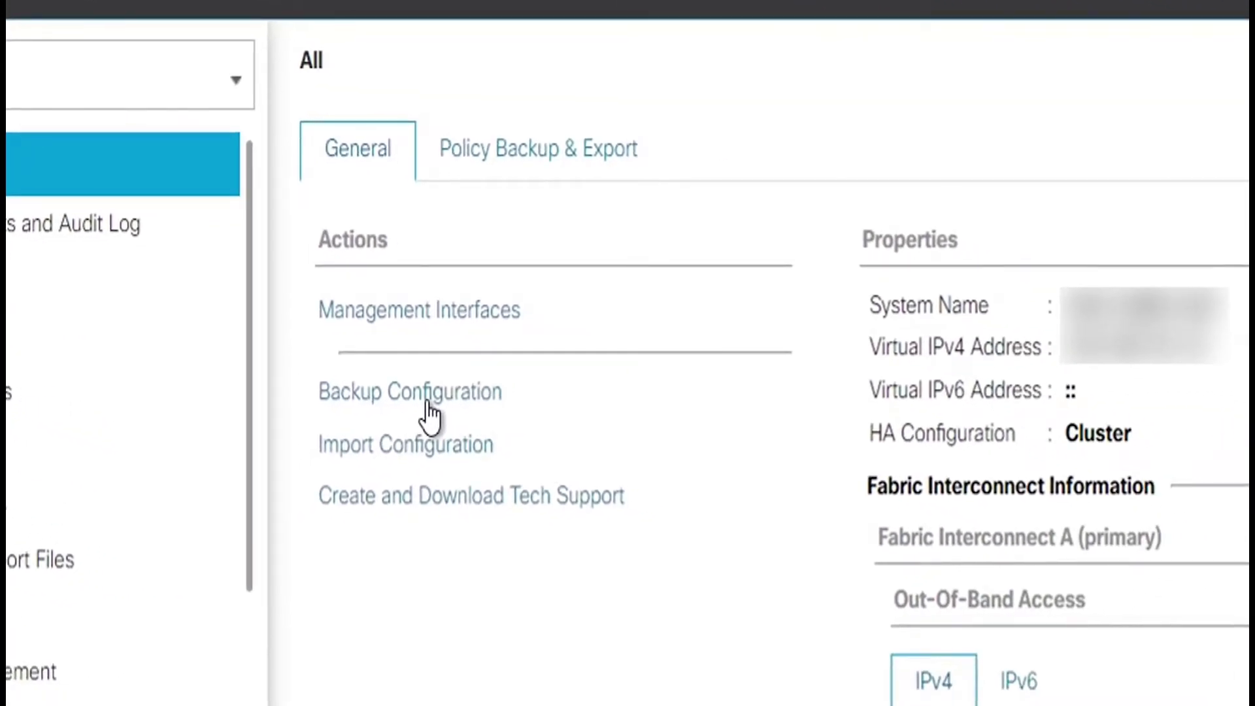
left_click(445, 406)
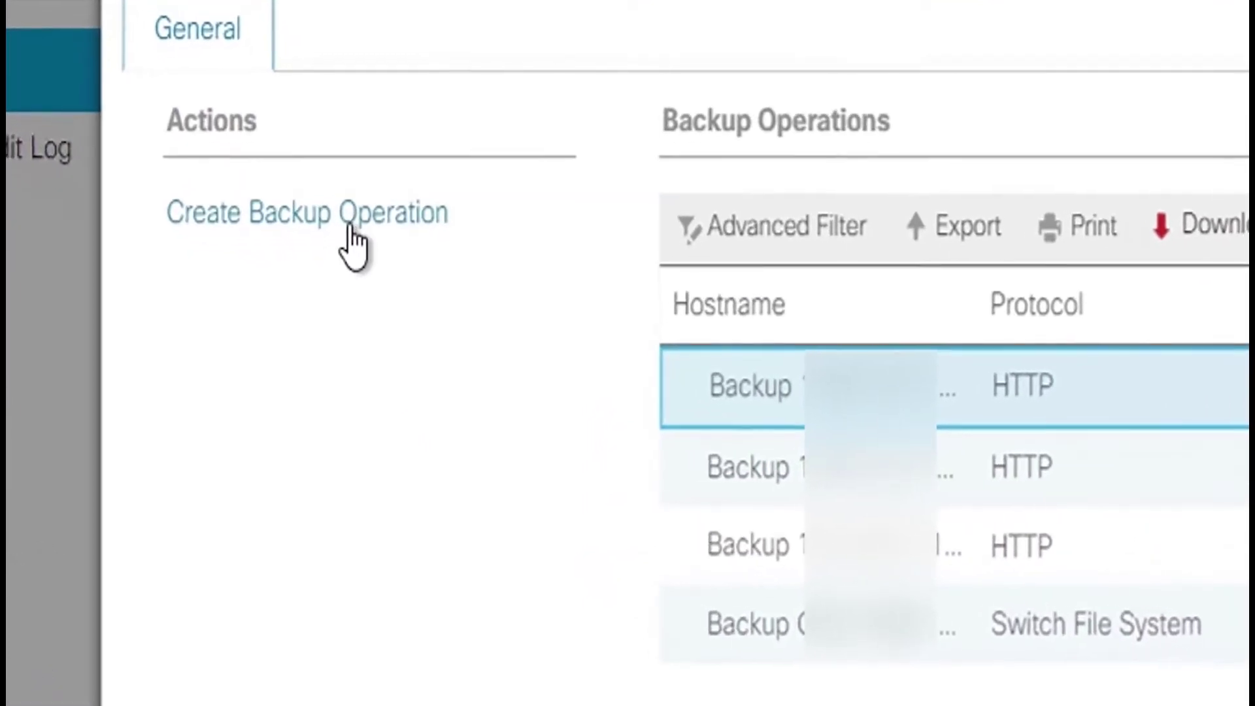
Start a new backup operation and set its type to Full State
left_click(353, 245)
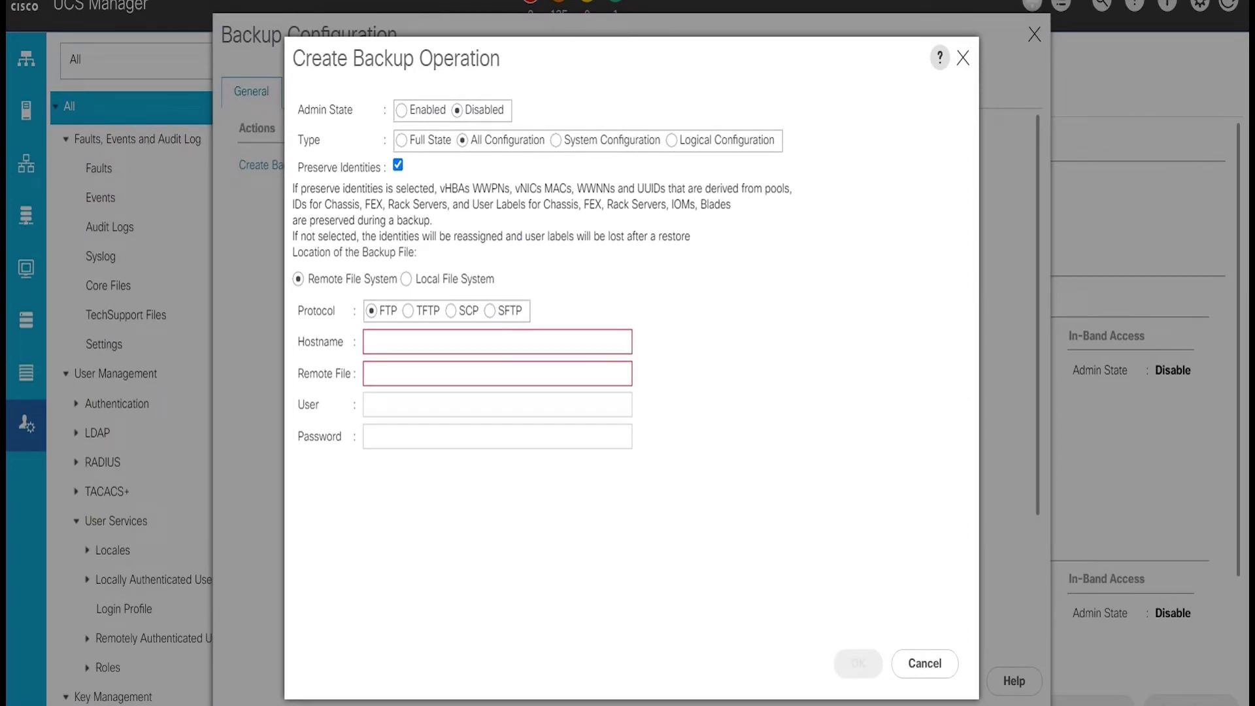
left_click(402, 140)
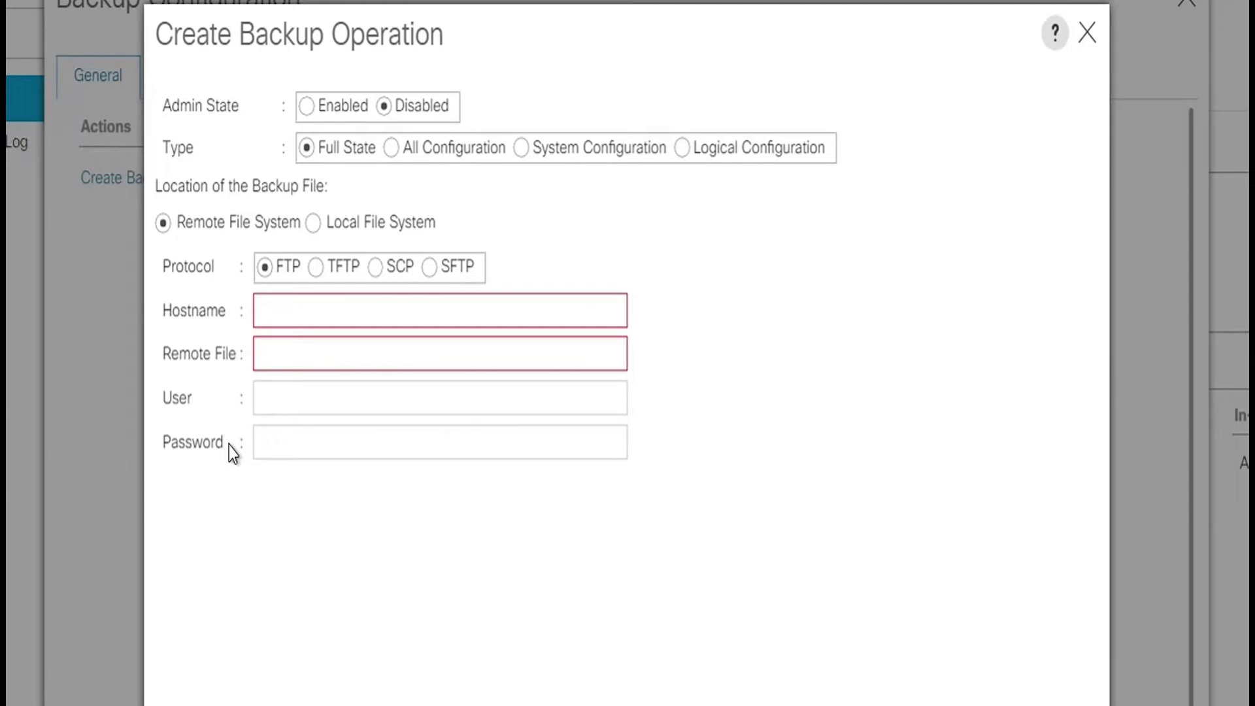
Save the Full State backup to the local file system as UCS_FullState_Backup.bin and run it
left_click(336, 223)
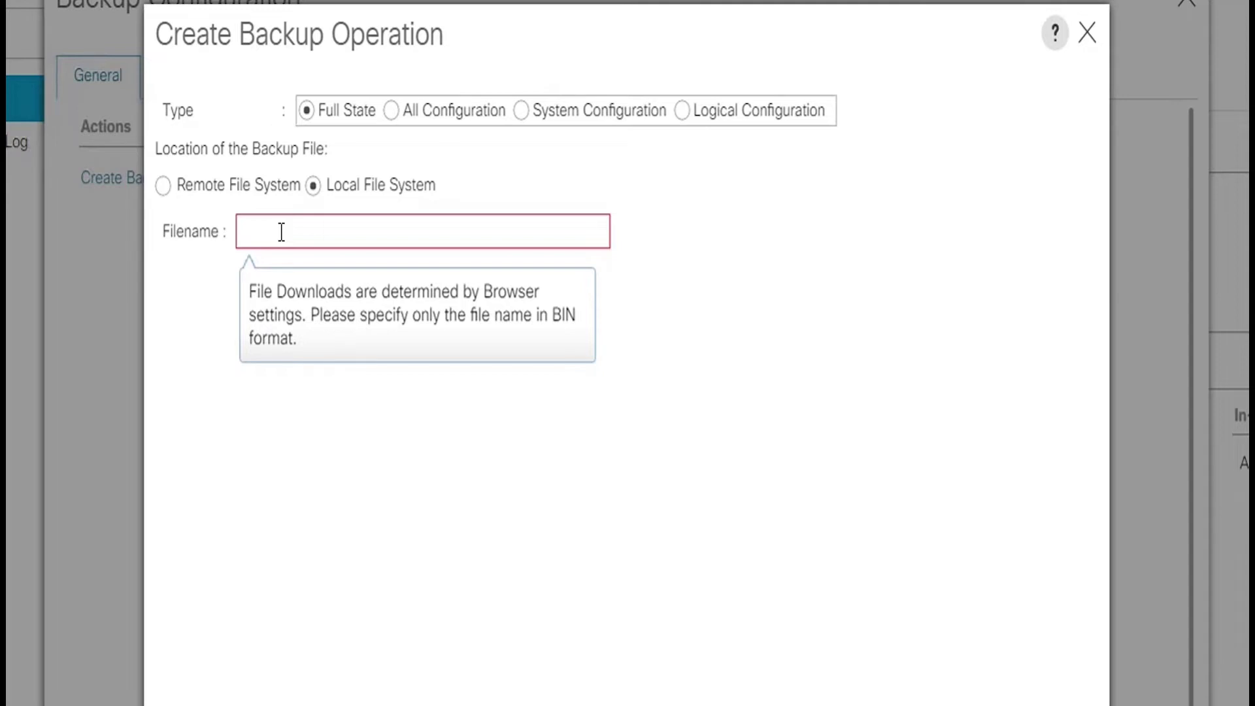
type("UCS_FullState_Backup.b")
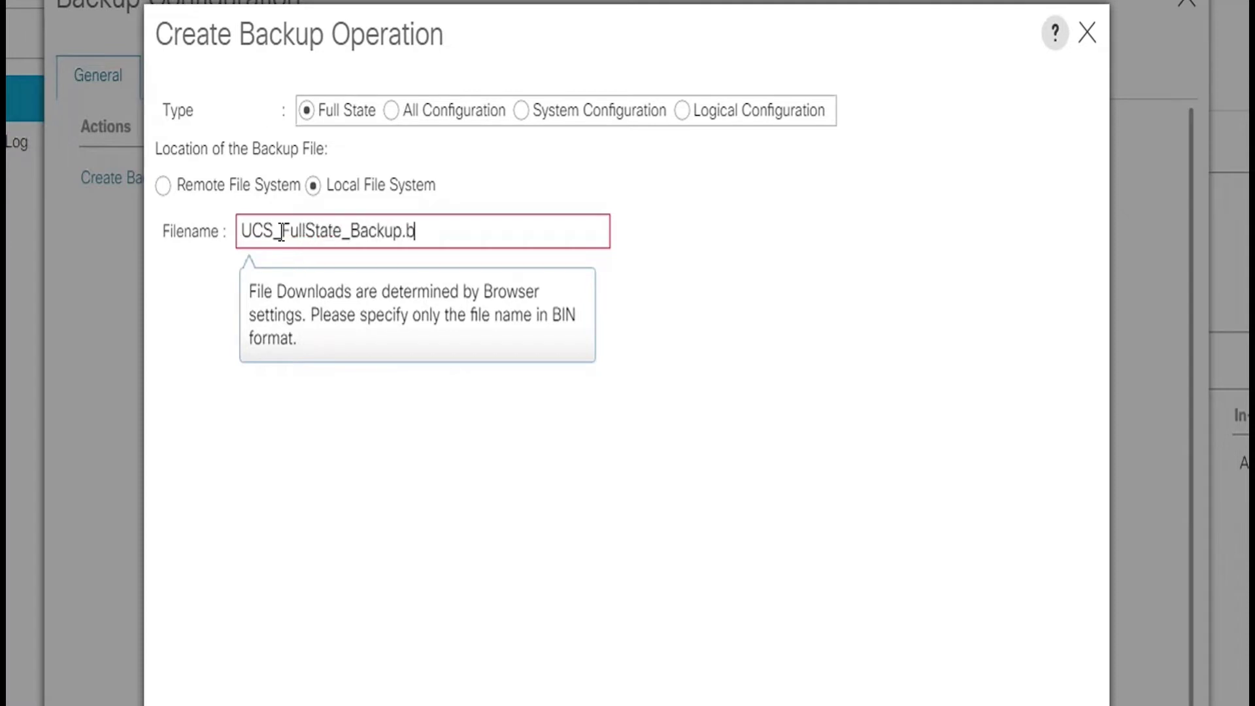
type("in")
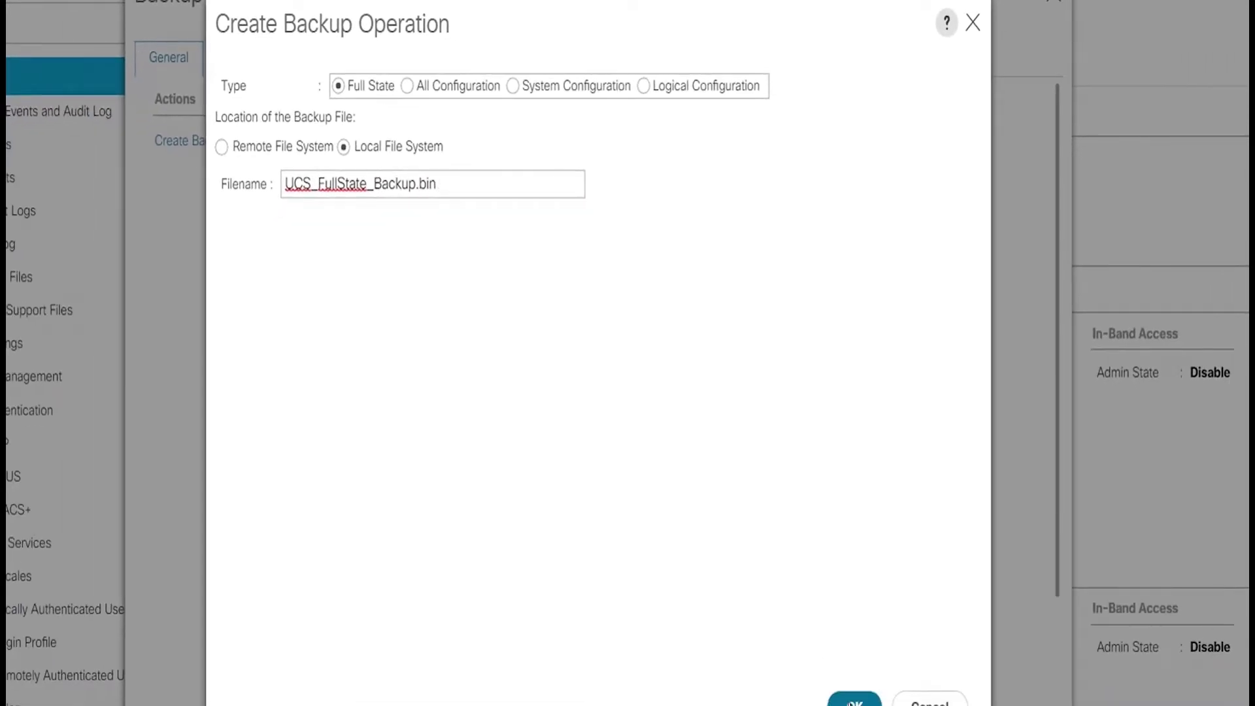
left_click(852, 701)
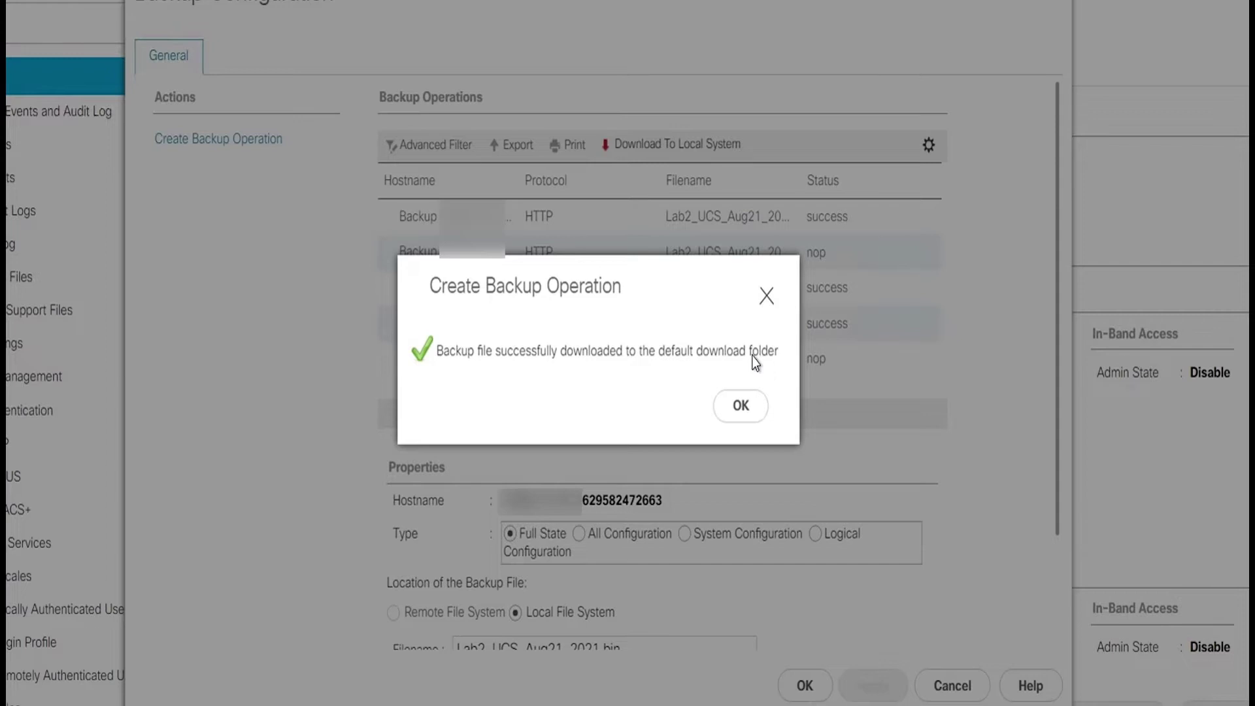
Dismiss the confirmation that the backup downloaded to the default folder
left_click(741, 406)
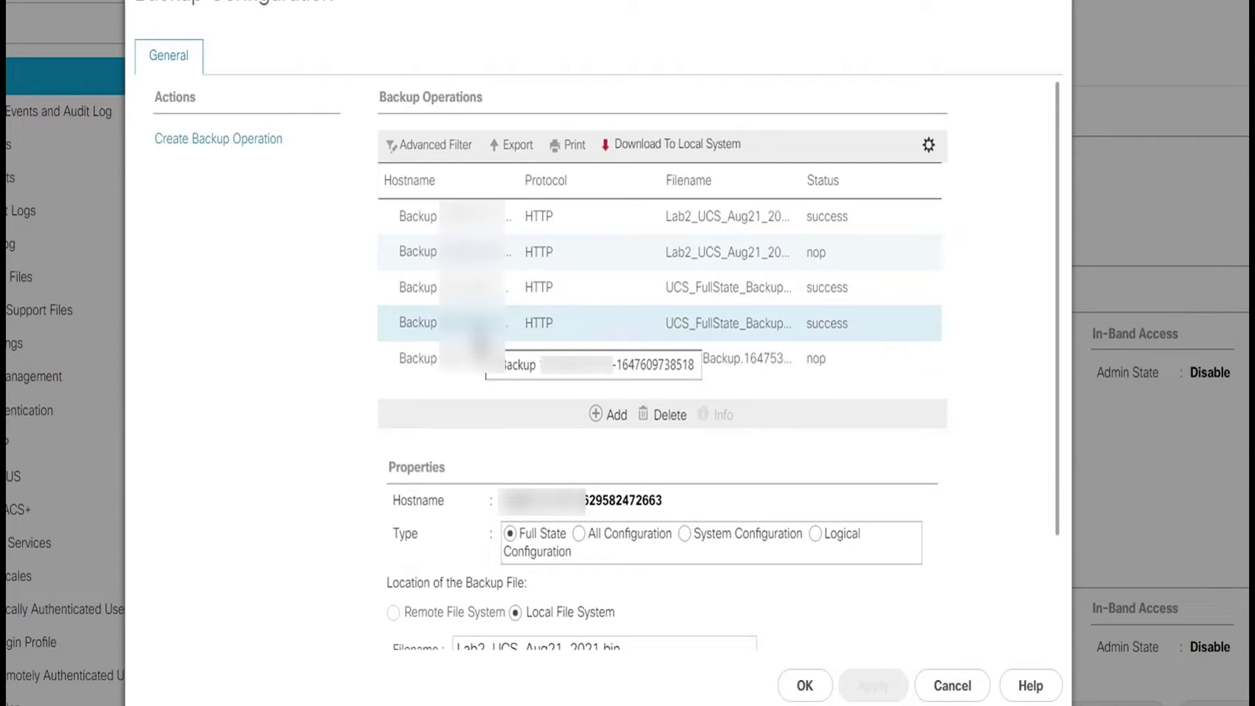
Verify the UCS_FullState_Backup entry's FSM status reads Success at 100%, then close Backup Configuration
left_click(478, 330)
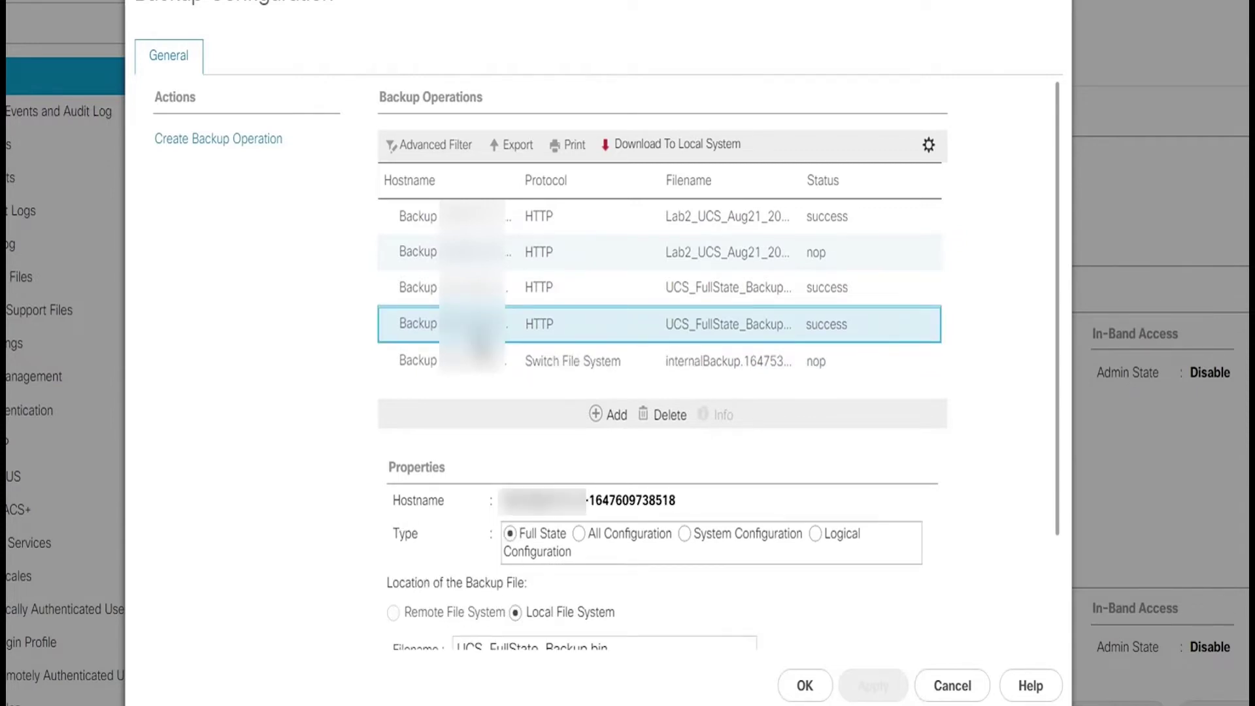
scroll(762, 503, "down", 2)
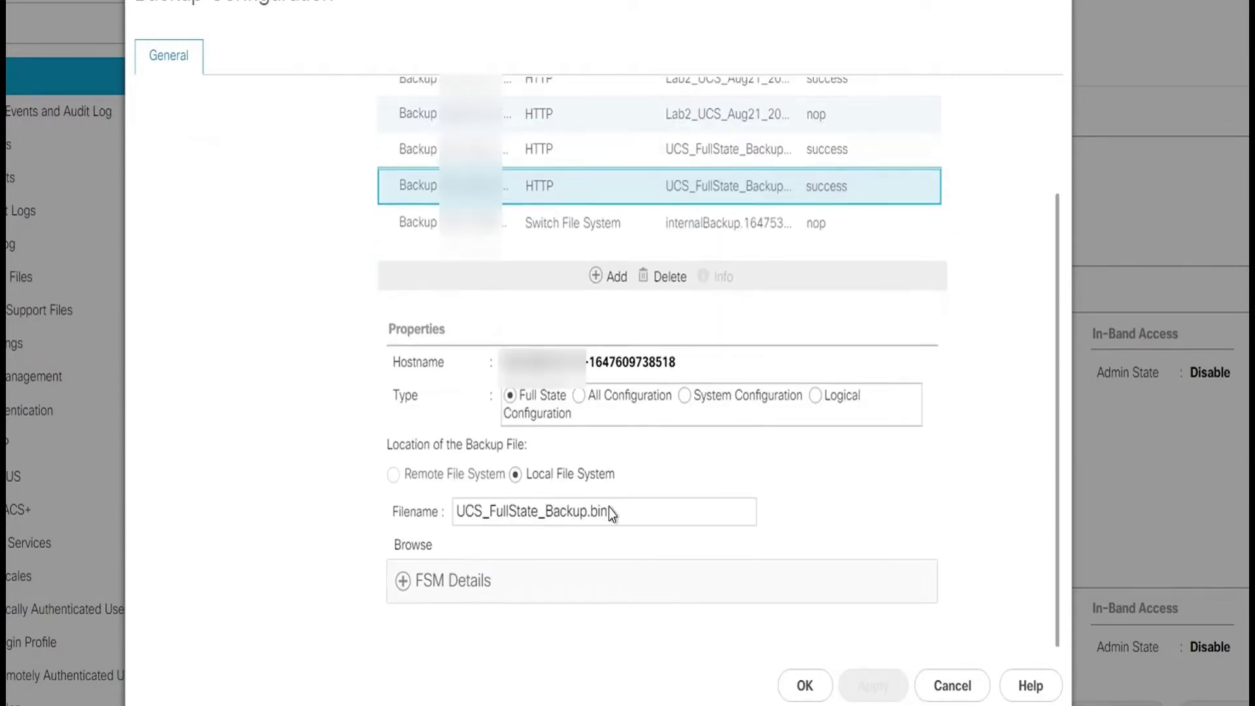
left_click(402, 580)
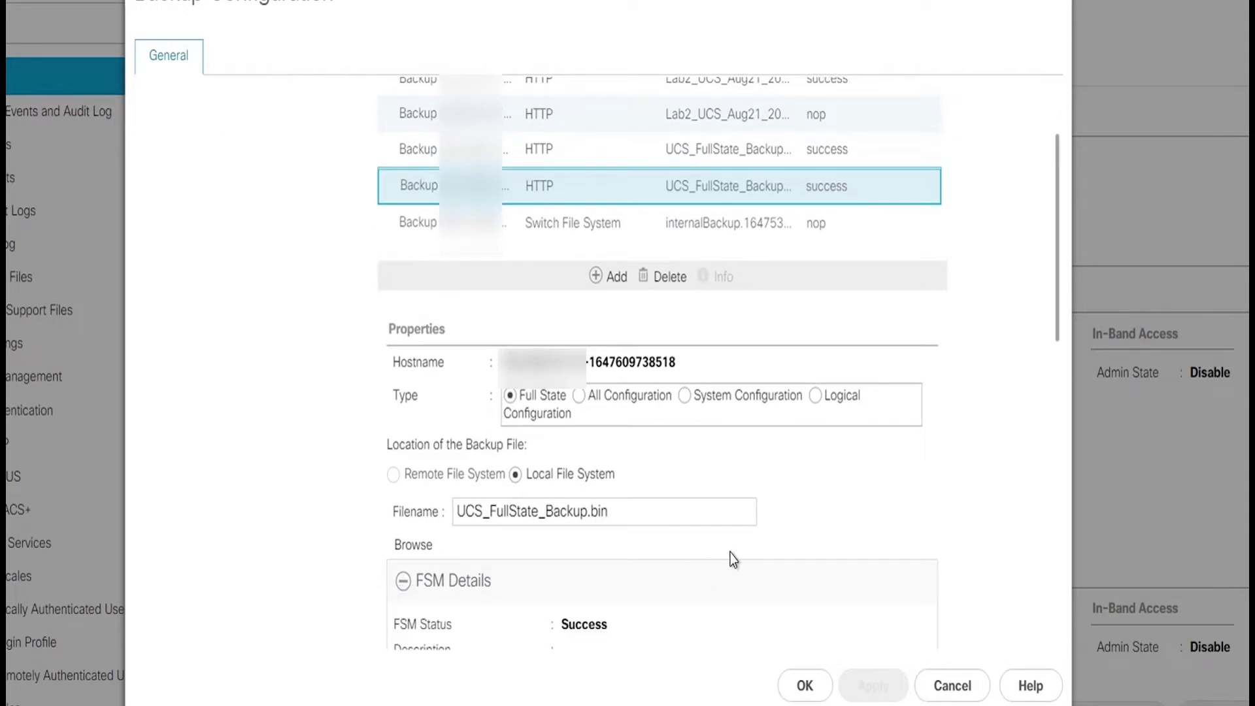
scroll(734, 559, "down", 3)
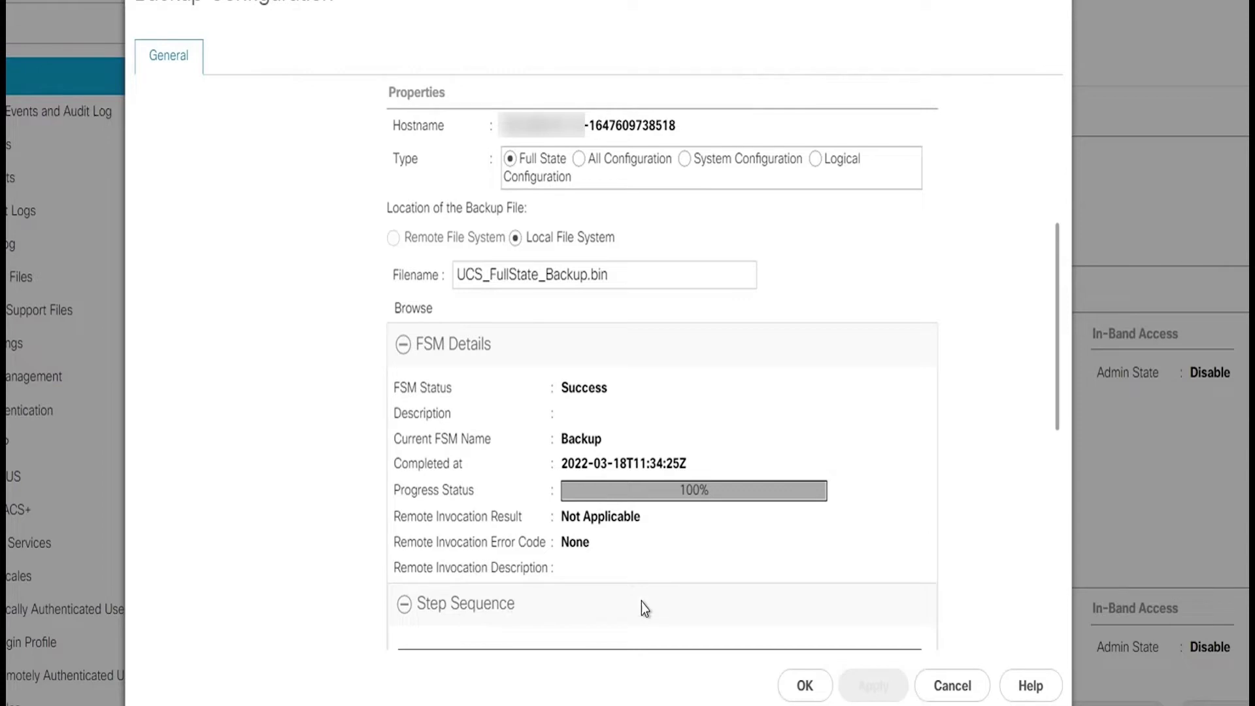
left_click(803, 686)
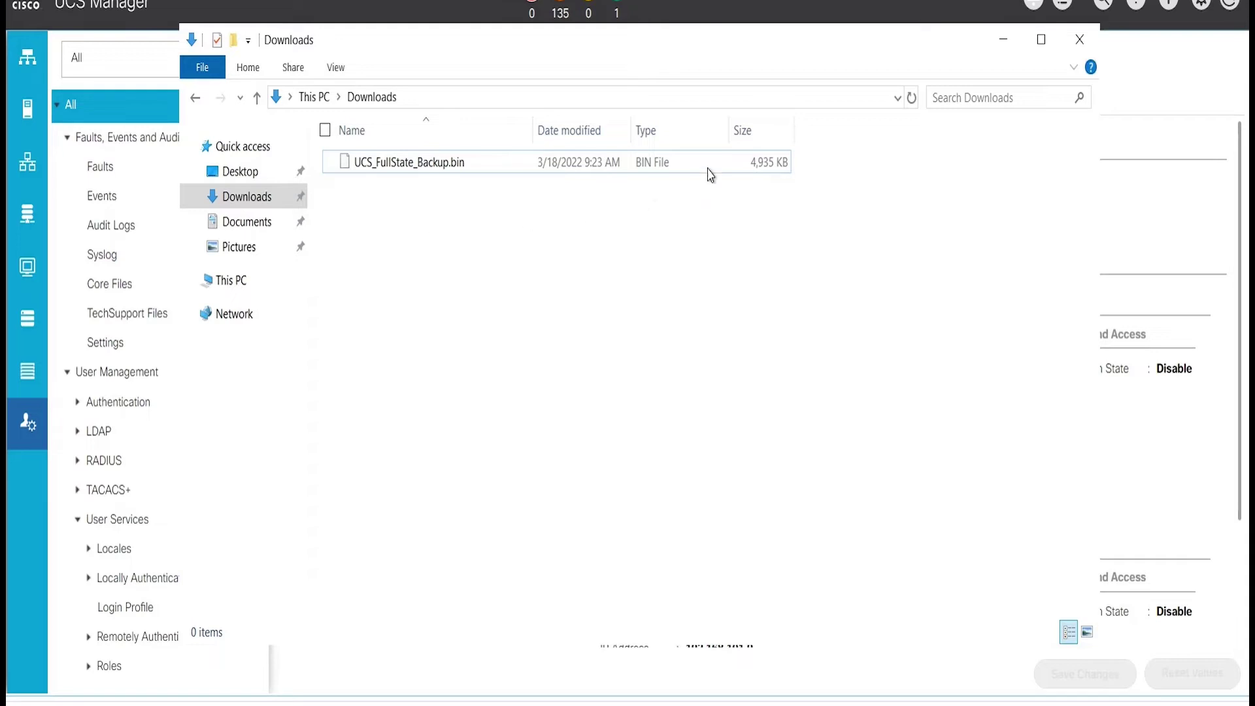
Close the Downloads folder and reopen the Backup Configuration list
left_click(1004, 41)
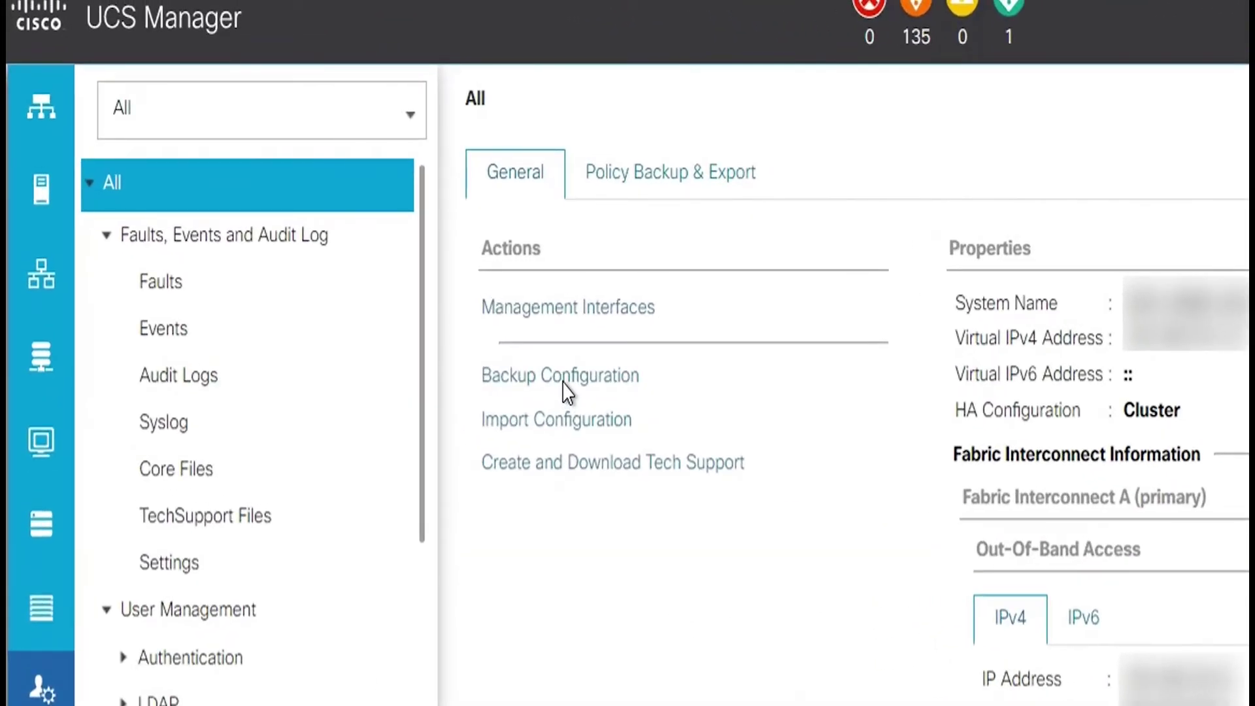
left_click(560, 376)
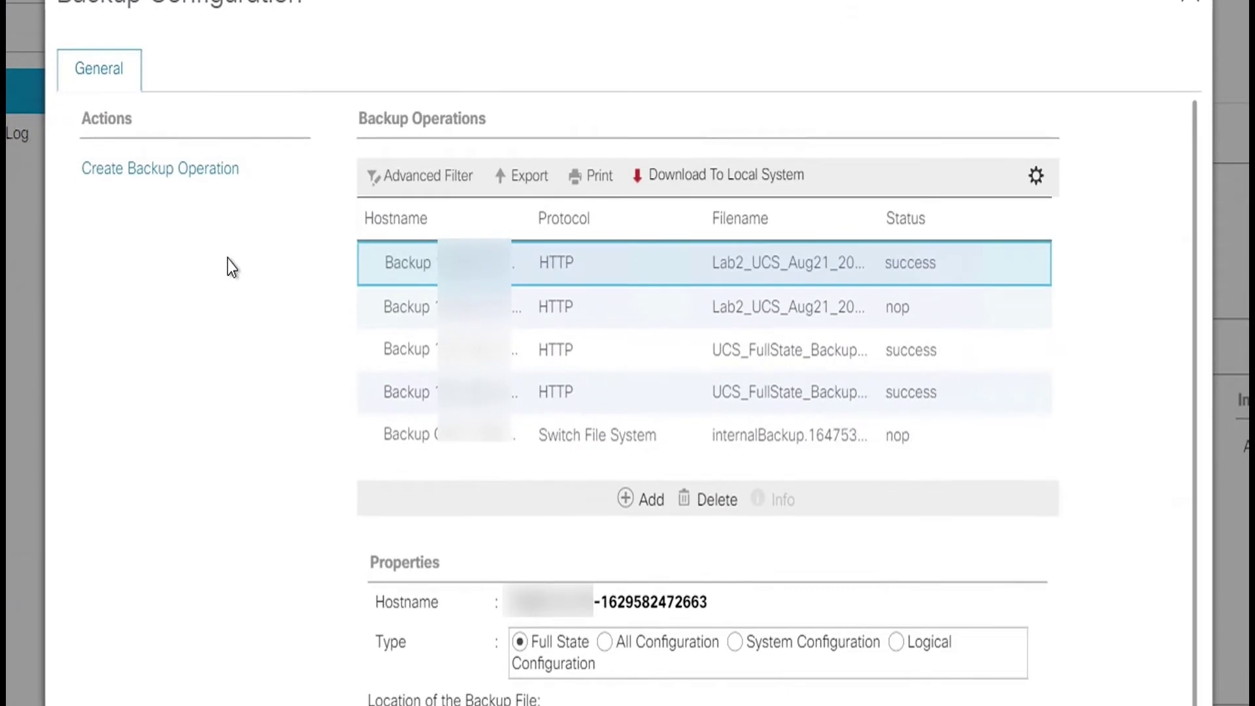
Begin another backup operation with the default All Configuration type
left_click(171, 170)
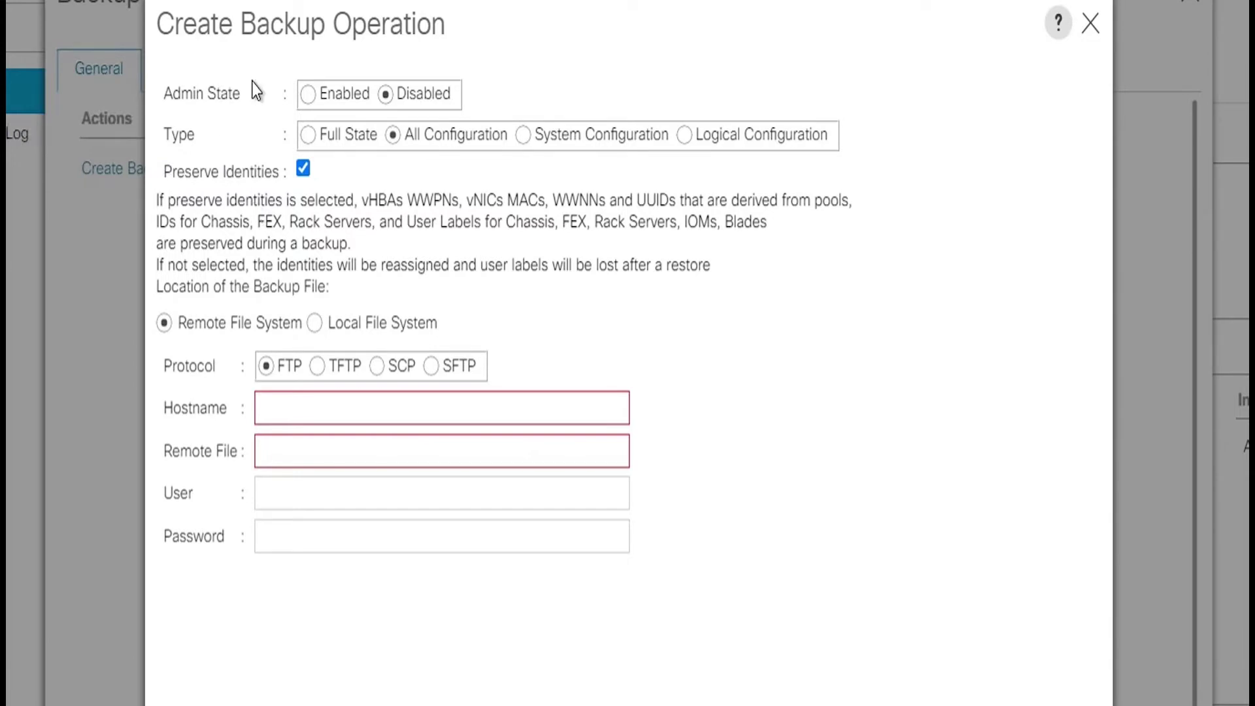
Enable the All Configuration backup and target the local file system
left_click(306, 95)
left_click(318, 323)
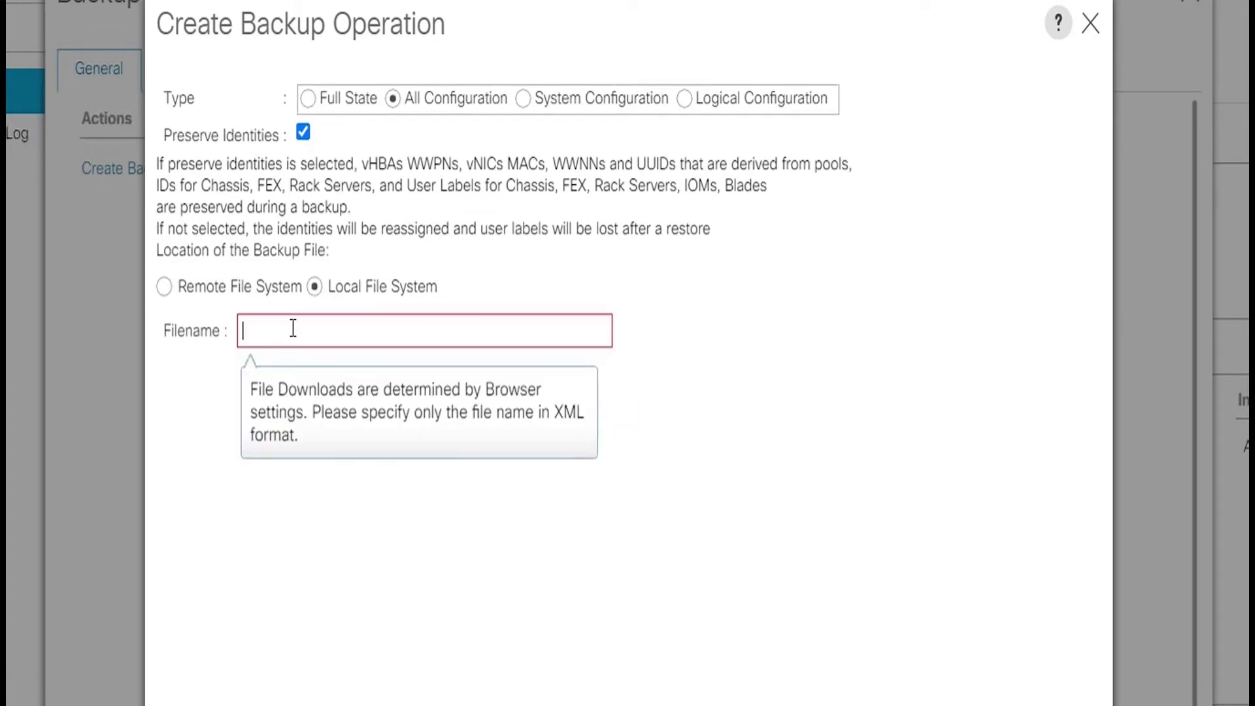
Name the file UCS_AllConfig_Backup.xml and run the All Configuration backup
type("UCS_AllConfig_Backu")
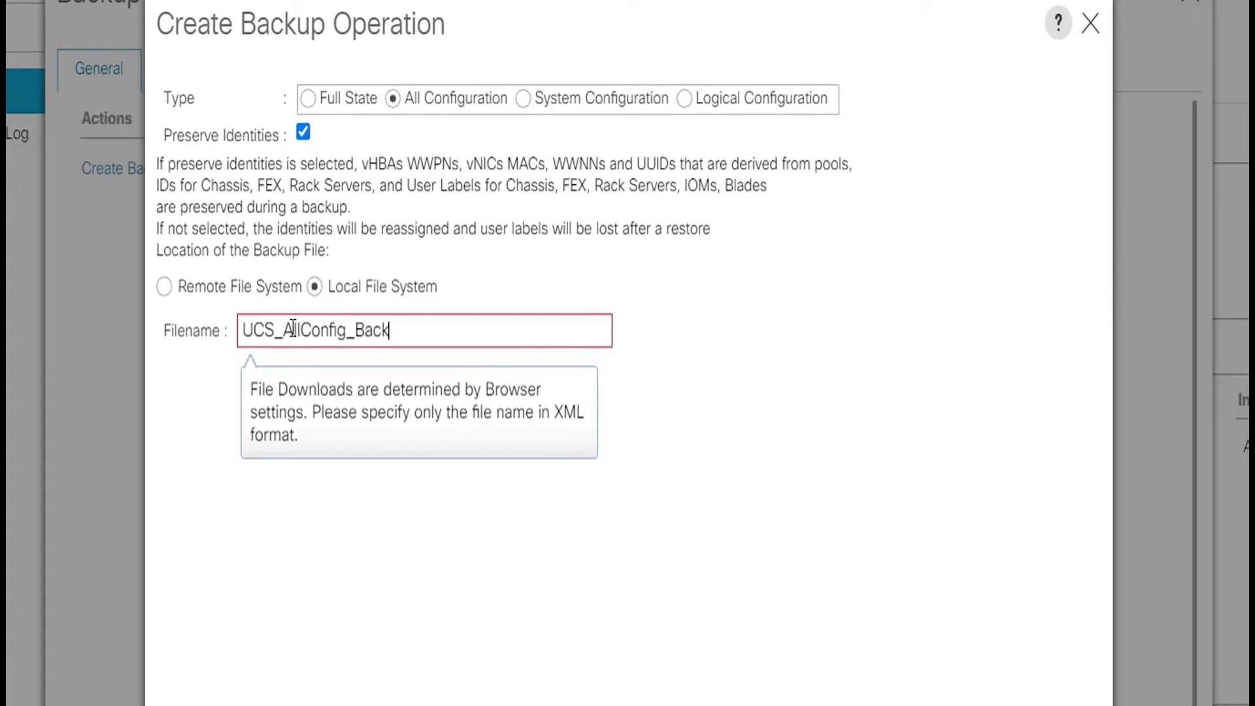
type("p.xml")
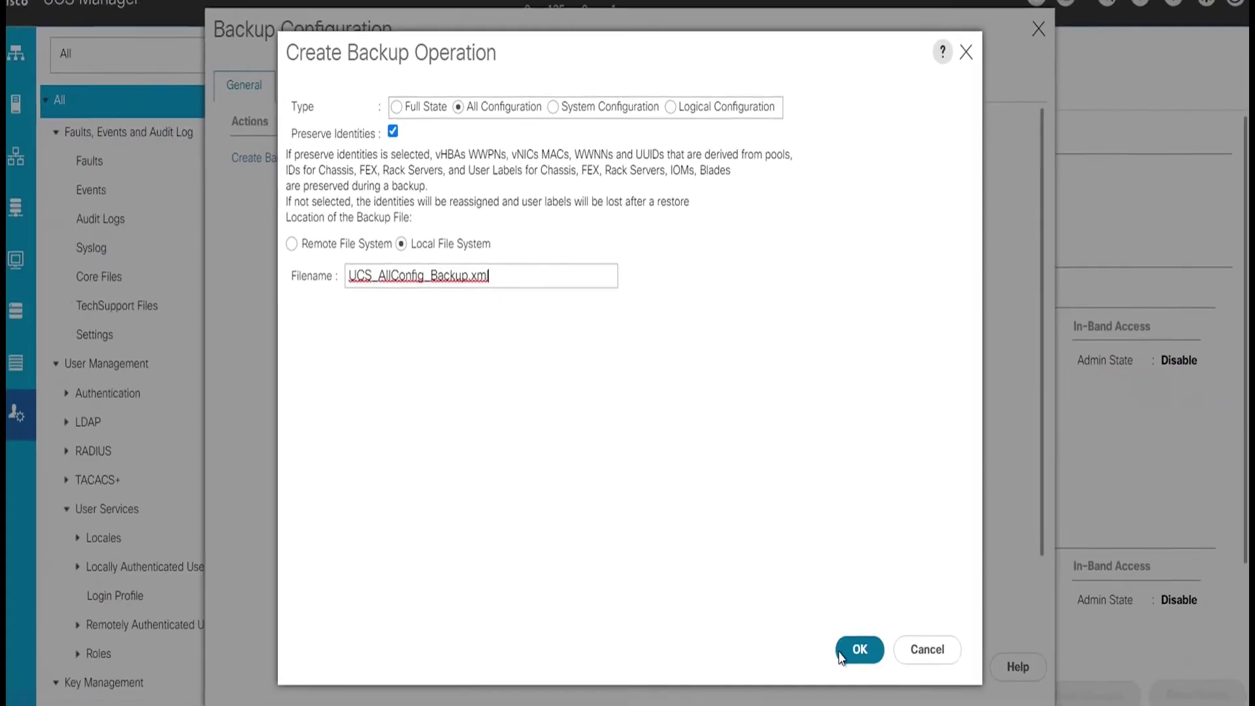
left_click(851, 640)
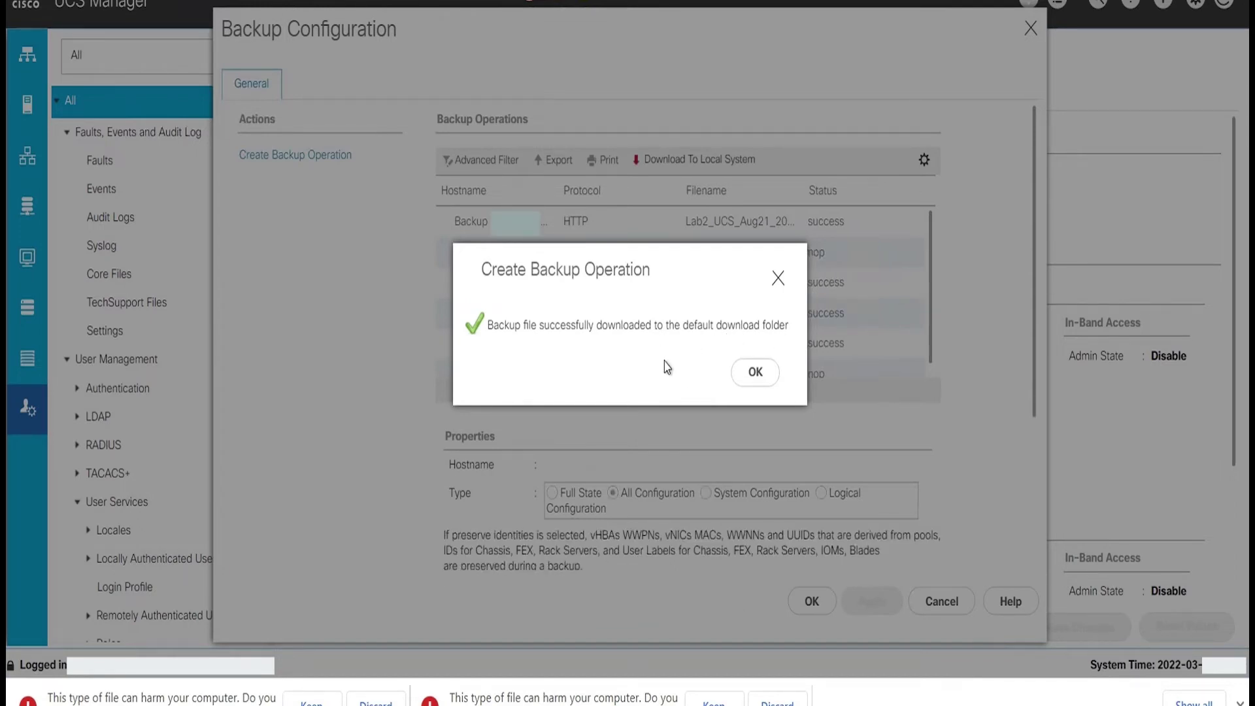
Dismiss the download confirmation and select the successful UCS_AllConfig_Backup entry
left_click(755, 372)
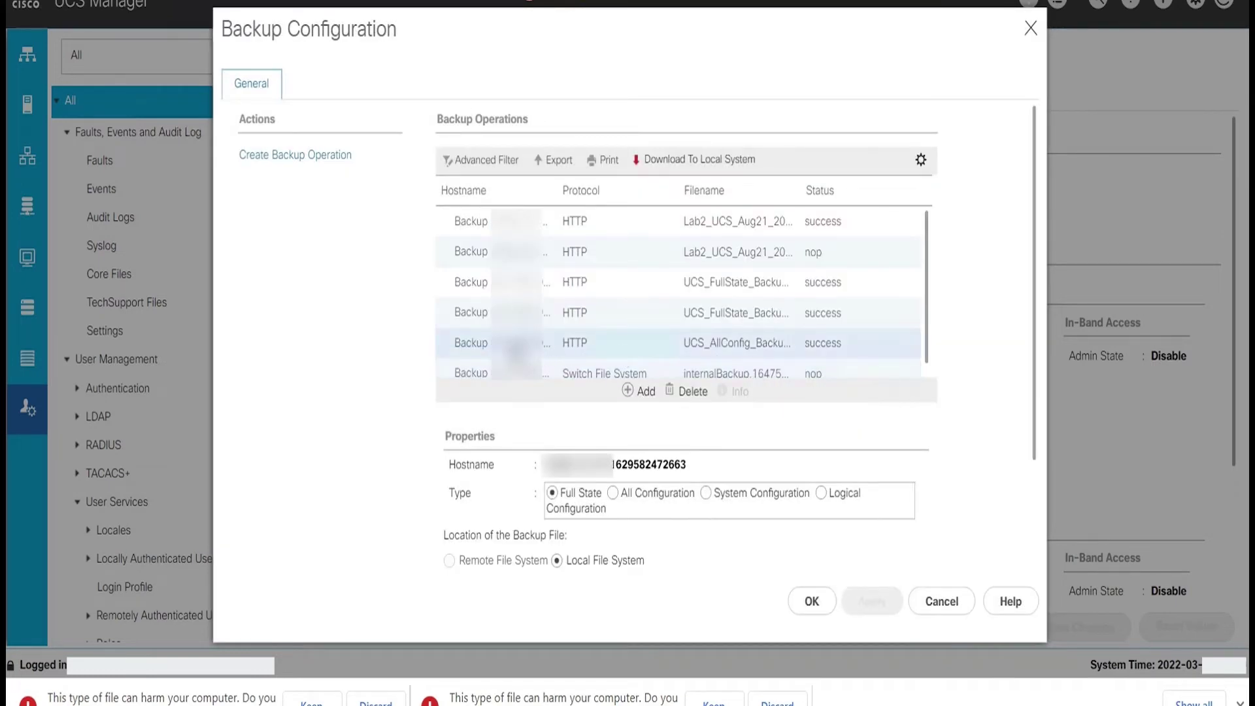
left_click(680, 343)
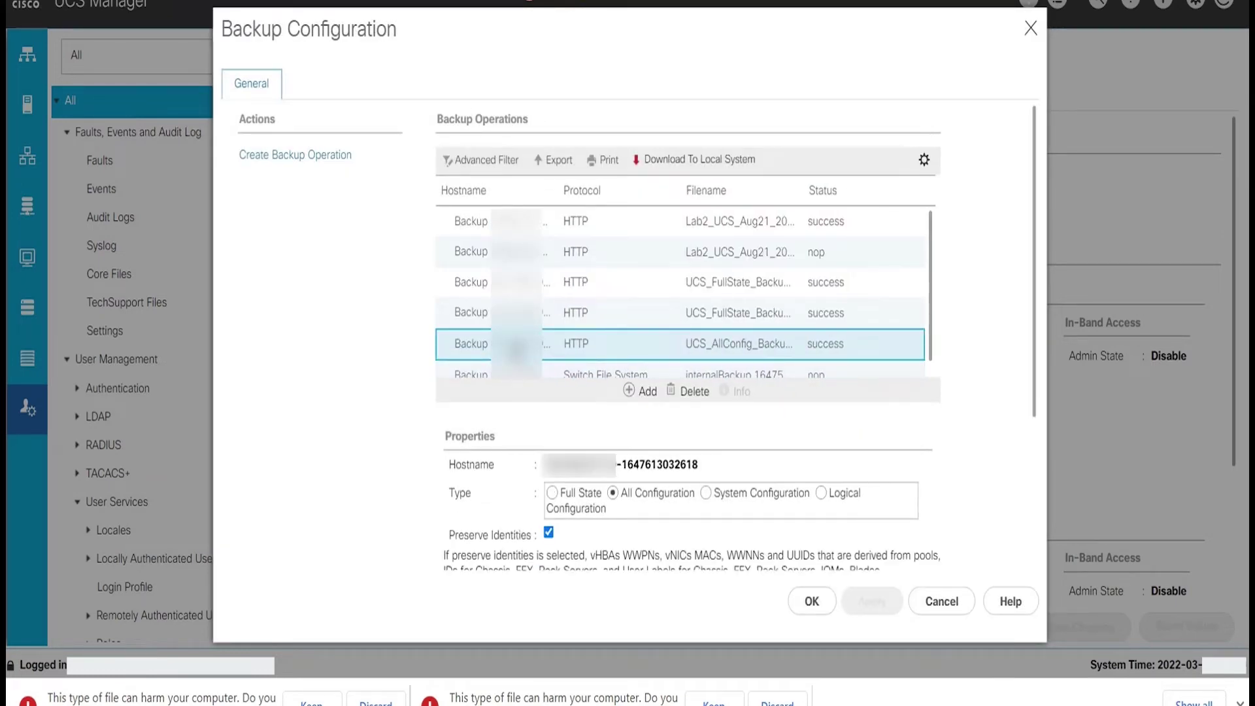
Check the backup task status, keep the downloaded UCS_AllConfig_Backup XML file, and confirm the All Configuration backup
scroll(961, 420, "down", 3)
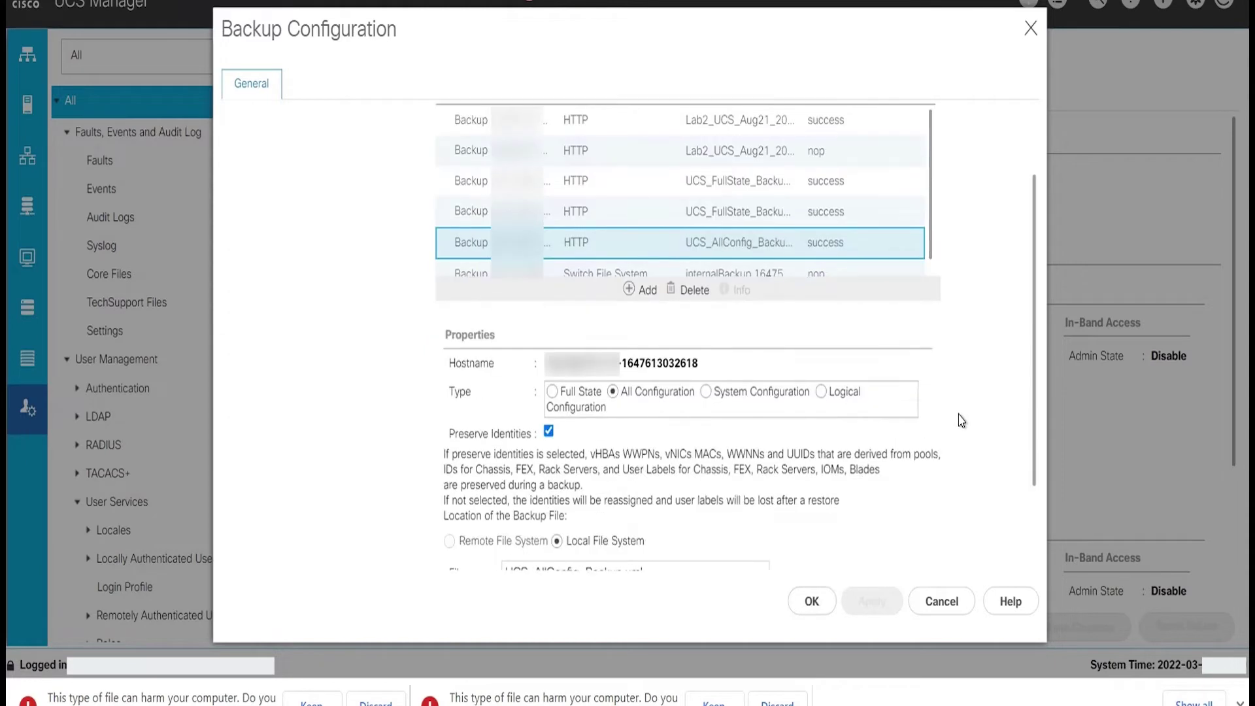
left_click(458, 532)
scroll(711, 493, "down", 3)
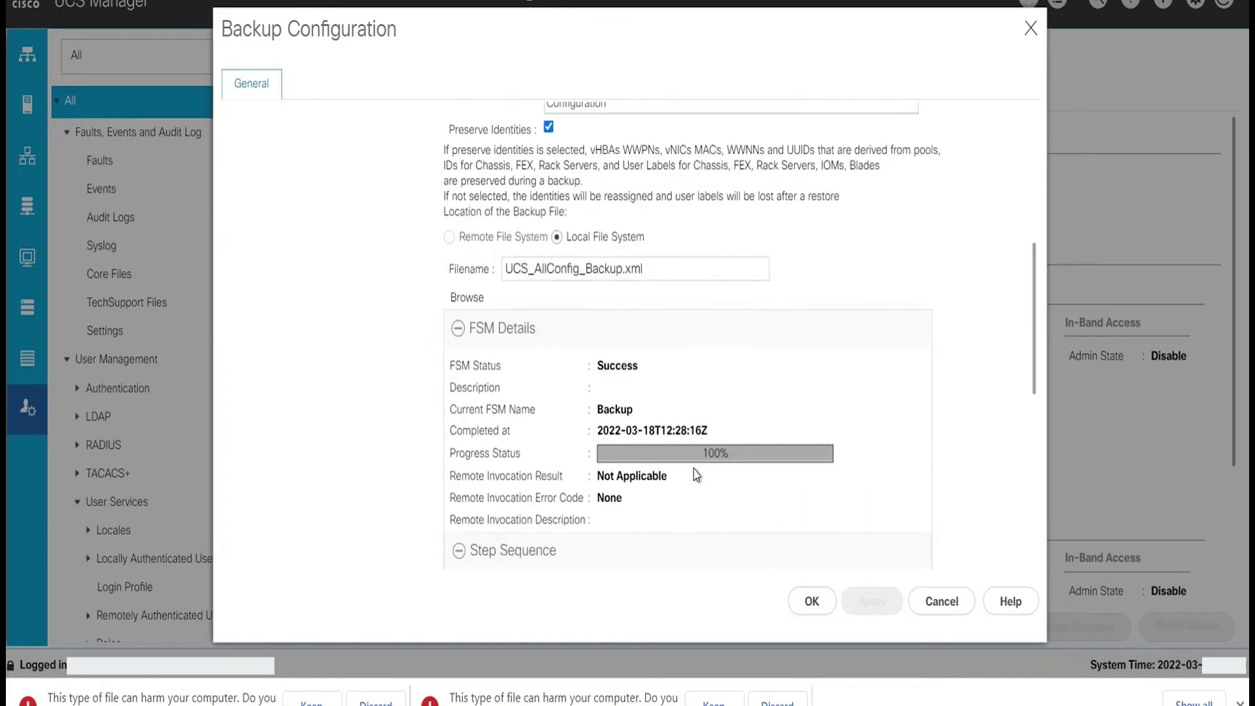
scroll(745, 471, "up", 6)
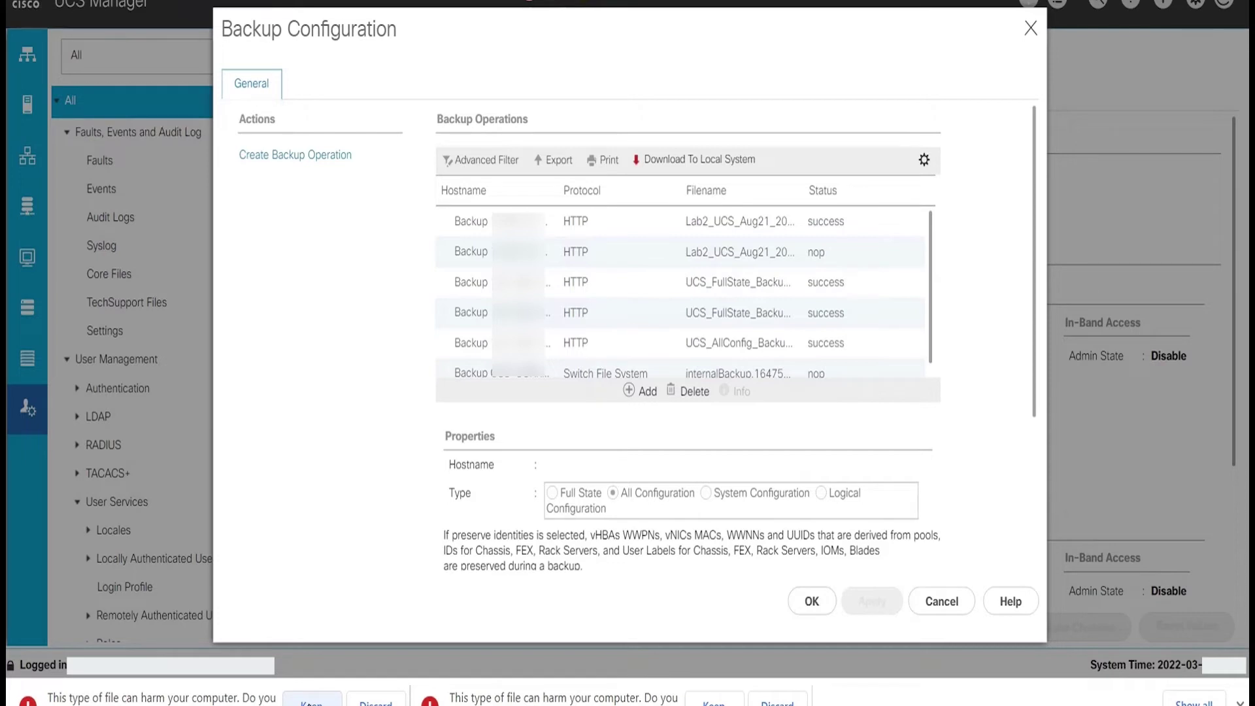
left_click(311, 702)
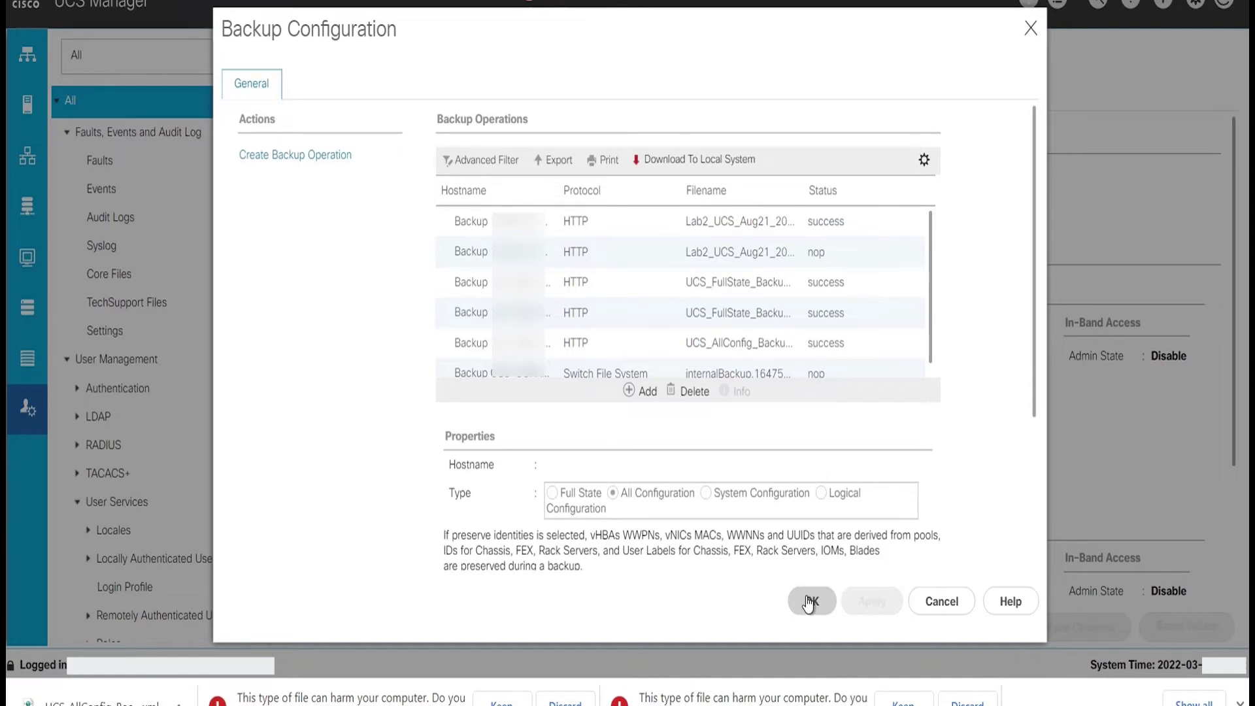
left_click(809, 603)
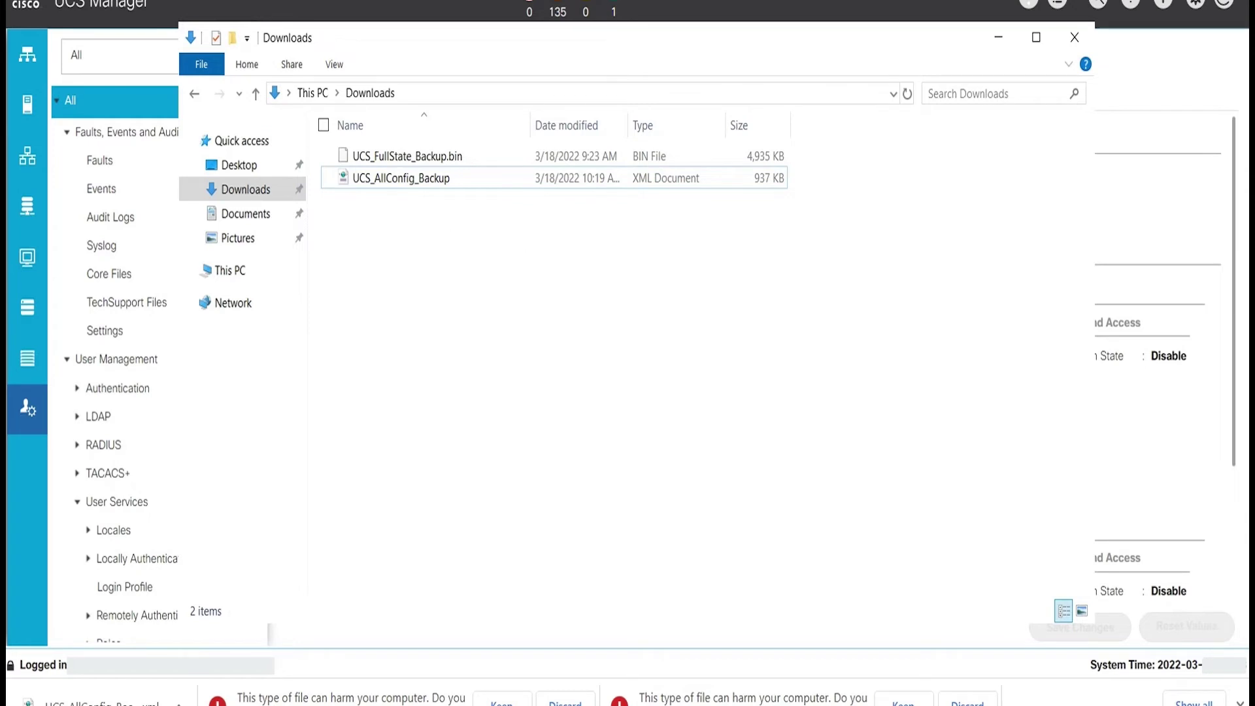
Minimize the Downloads folder window to return to UCS Manager
left_click(1001, 40)
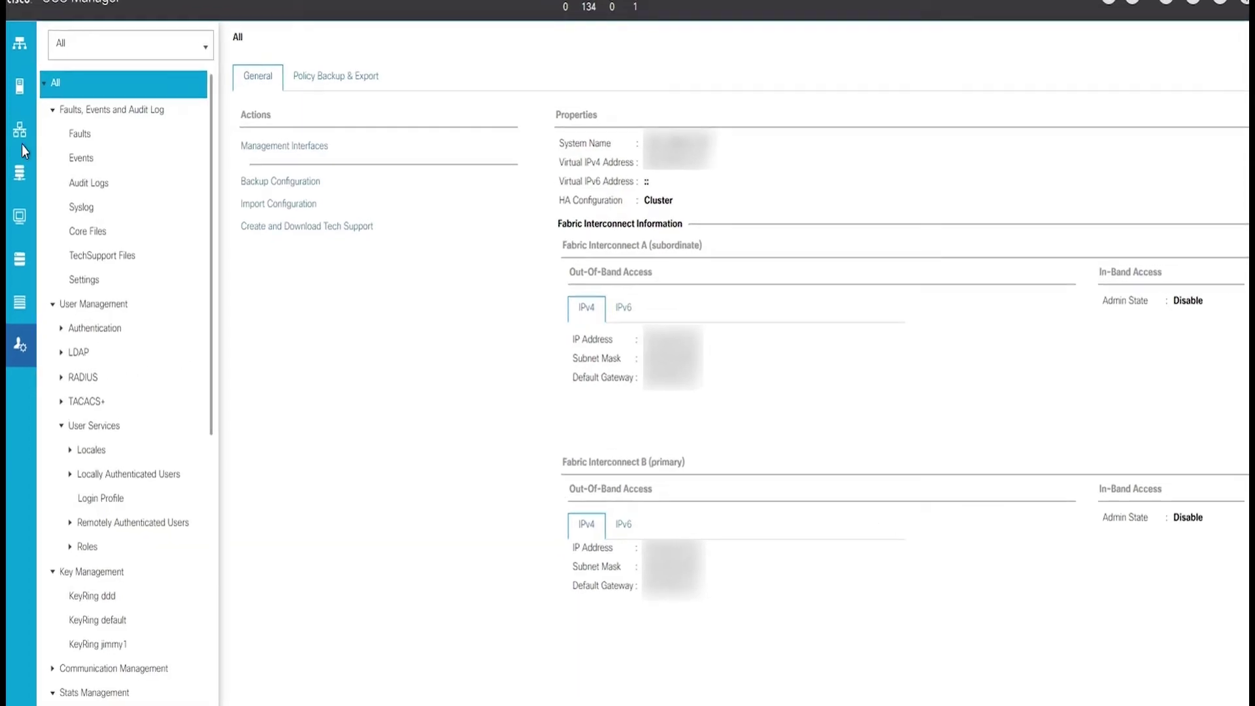
Delete VLAN 989 from the LAN Cloud VLANs, then return to the Admin All page
left_click(19, 131)
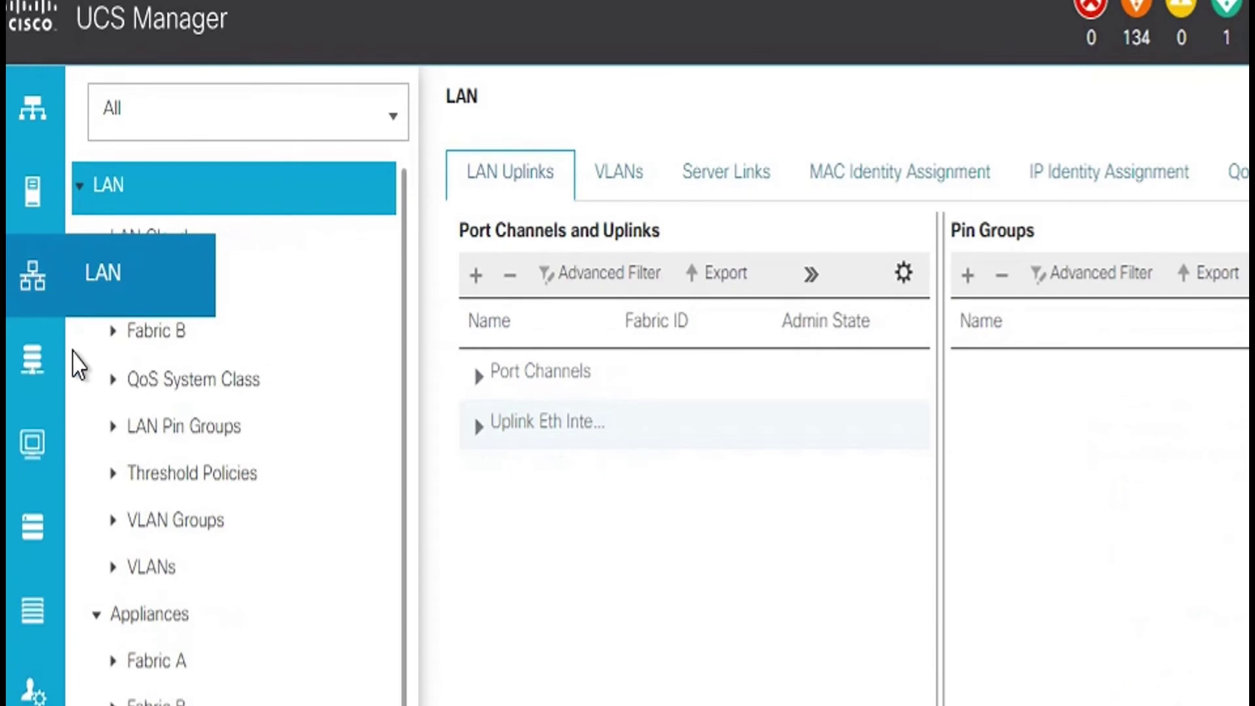
left_click(117, 568)
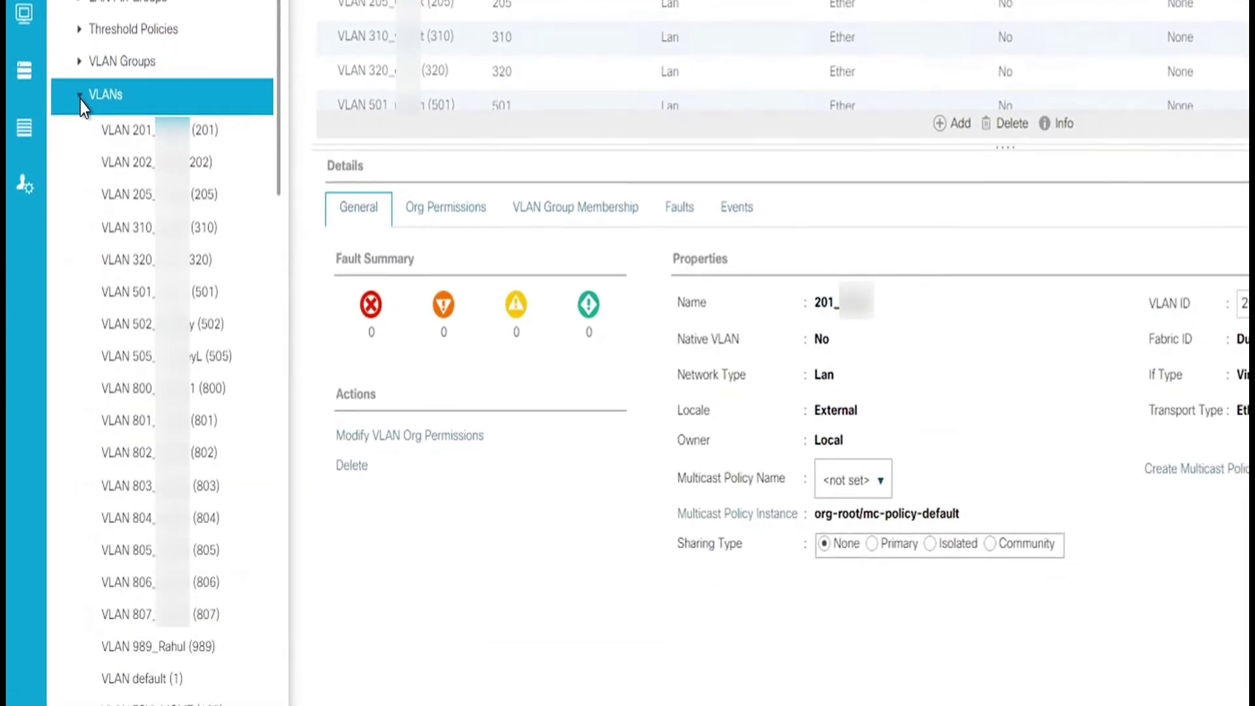
left_click(168, 650)
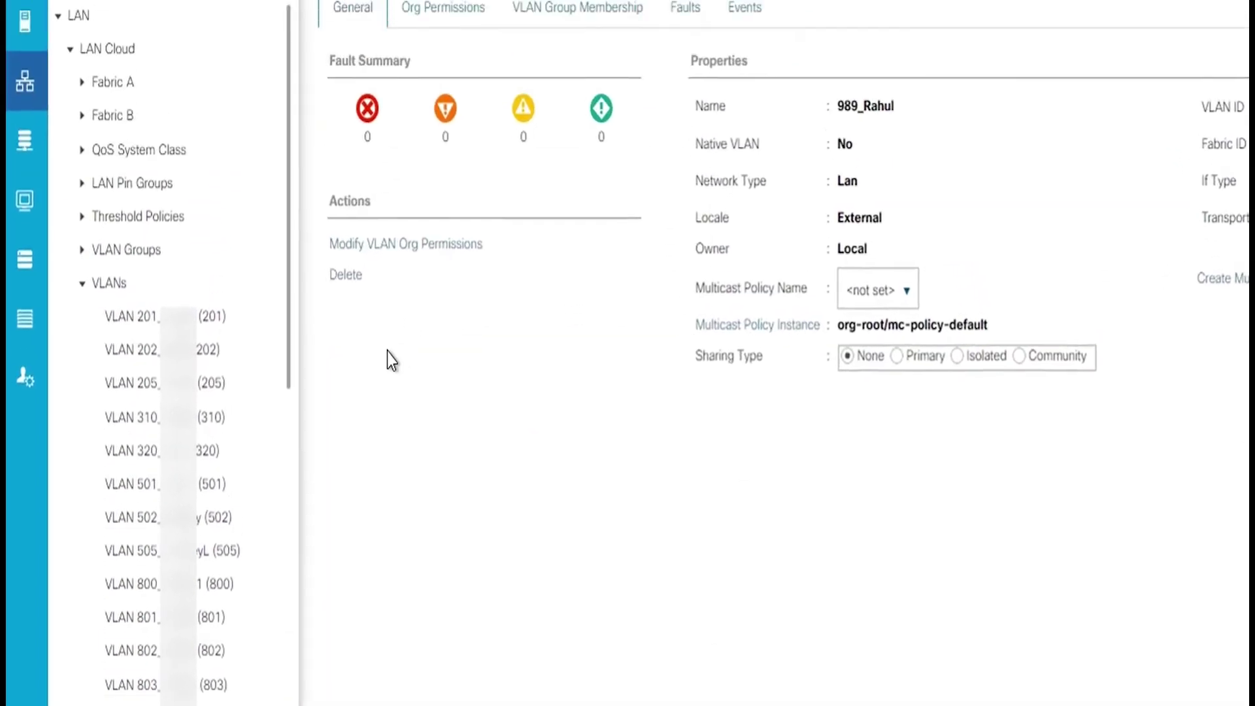
left_click(360, 391)
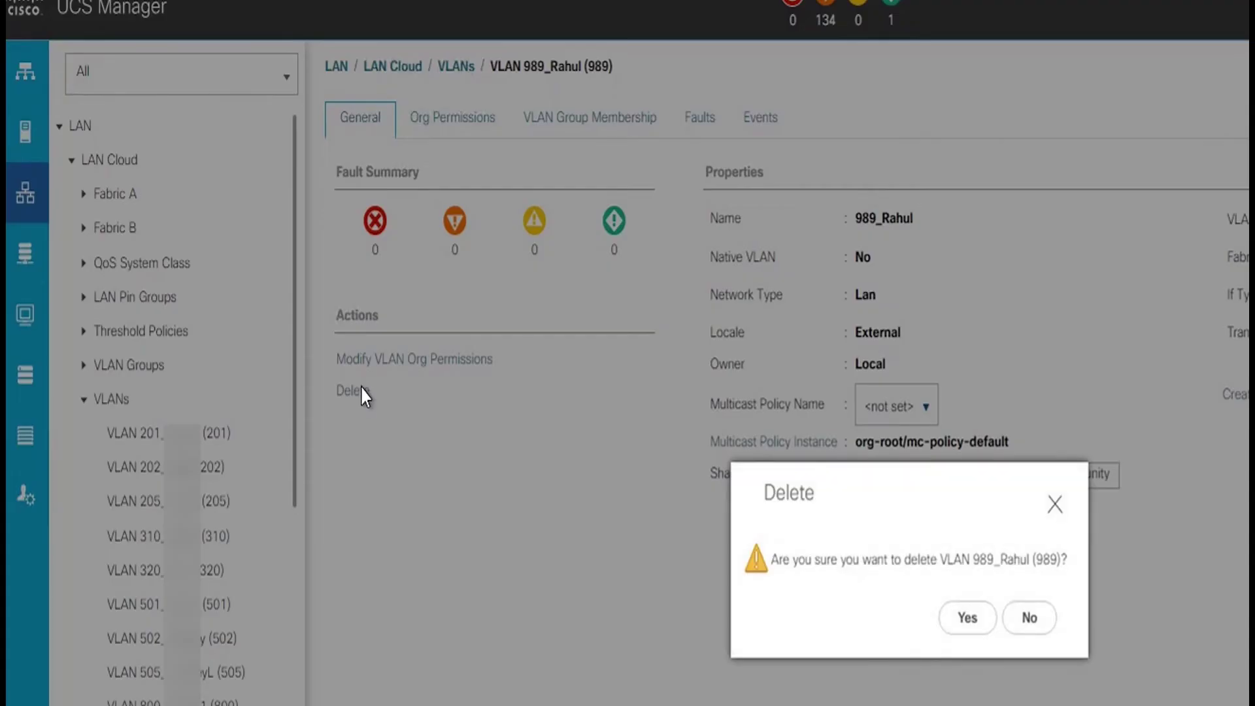
left_click(967, 618)
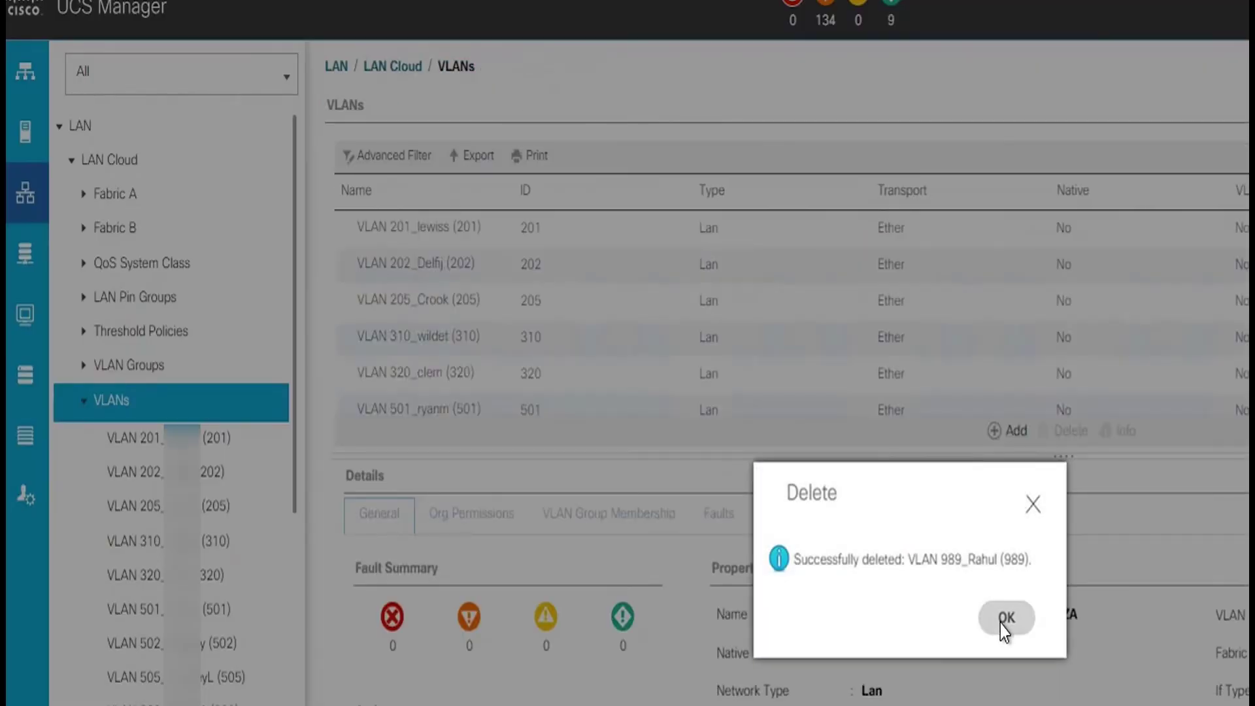
left_click(1001, 624)
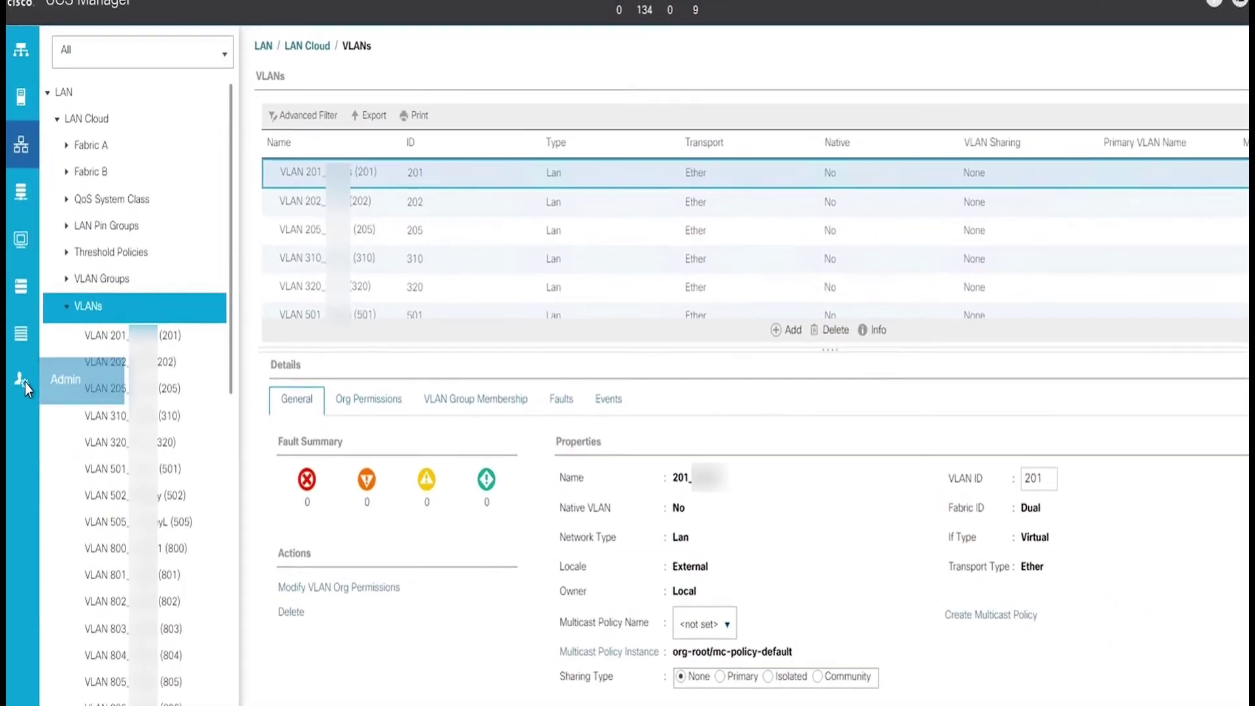
left_click(25, 382)
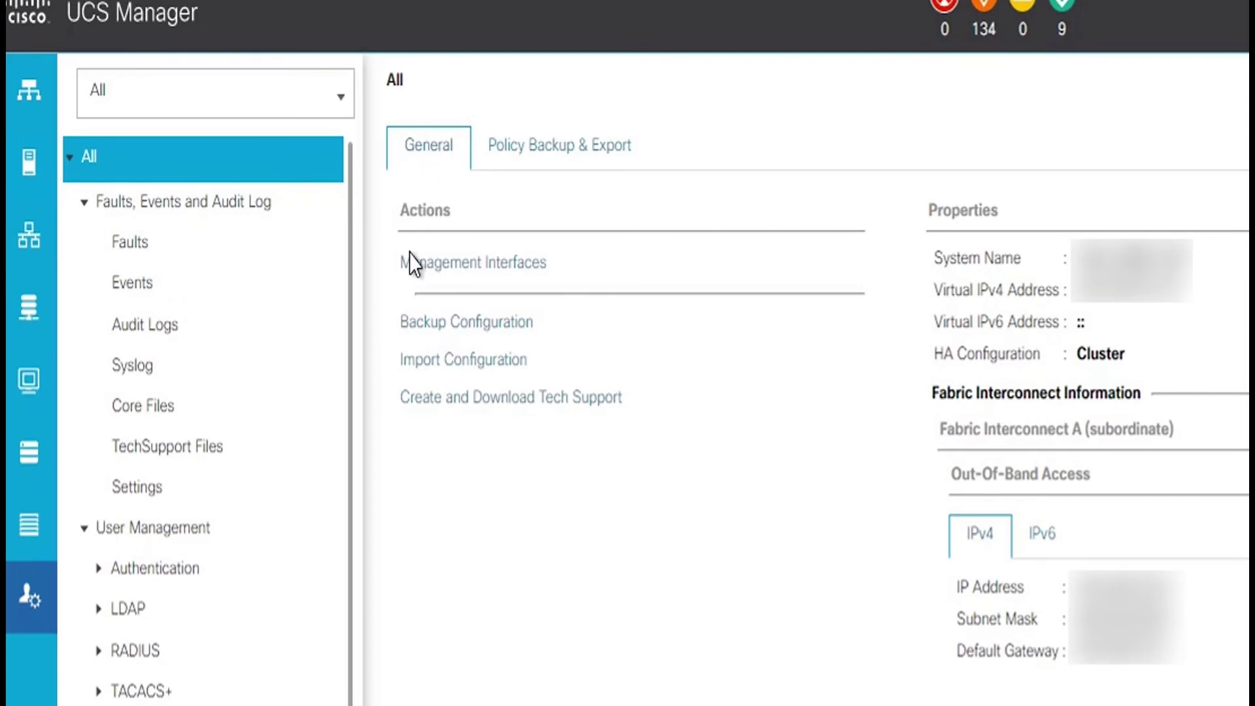
Create a new import operation set to Enabled, Merge action and Local File System source
left_click(442, 361)
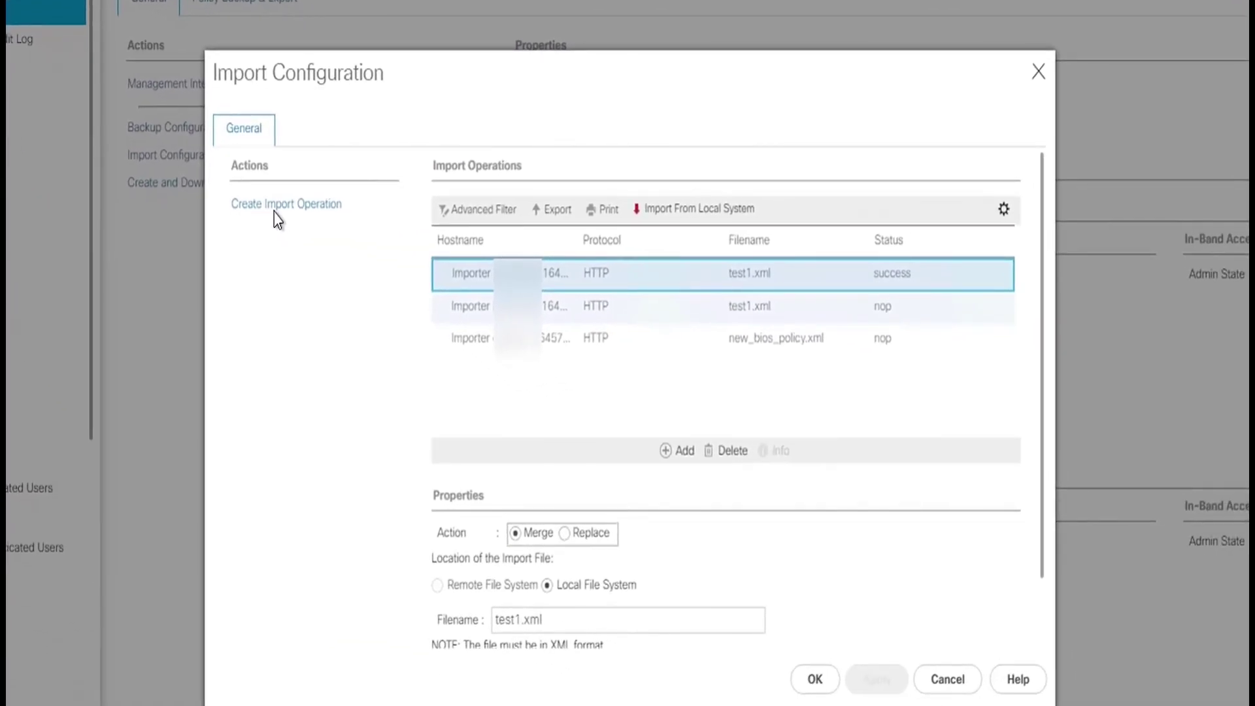
left_click(275, 213)
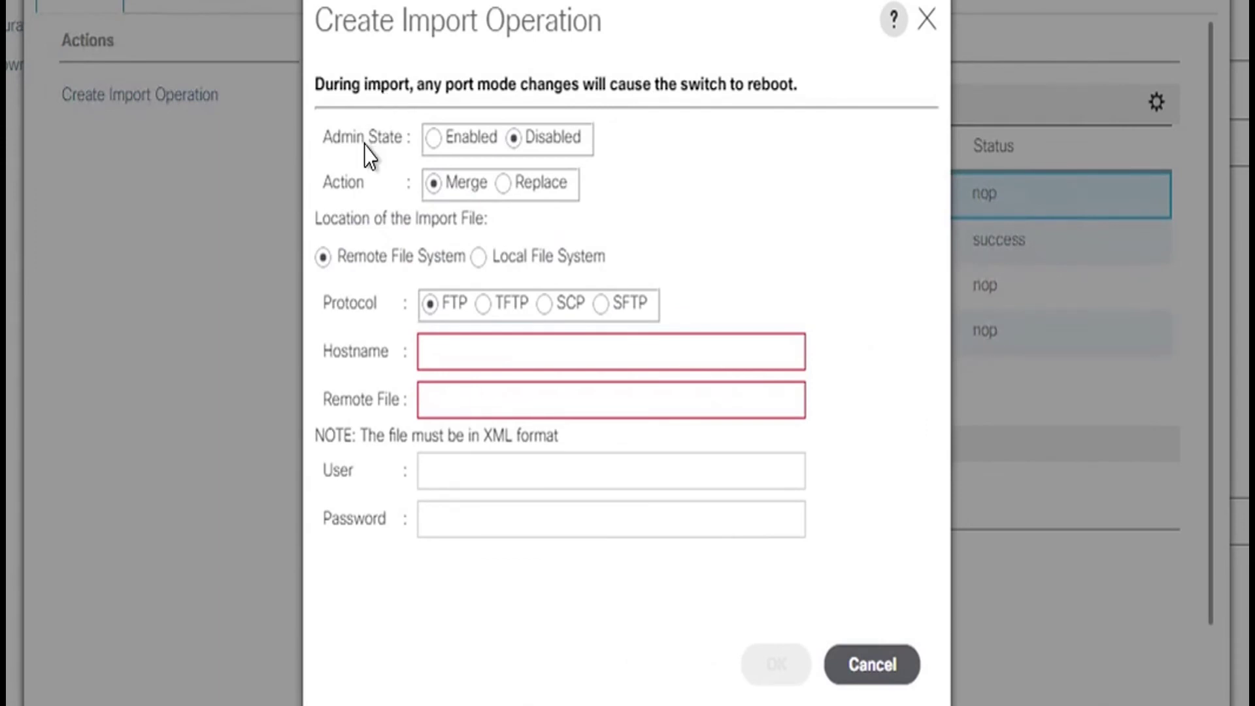
left_click(433, 138)
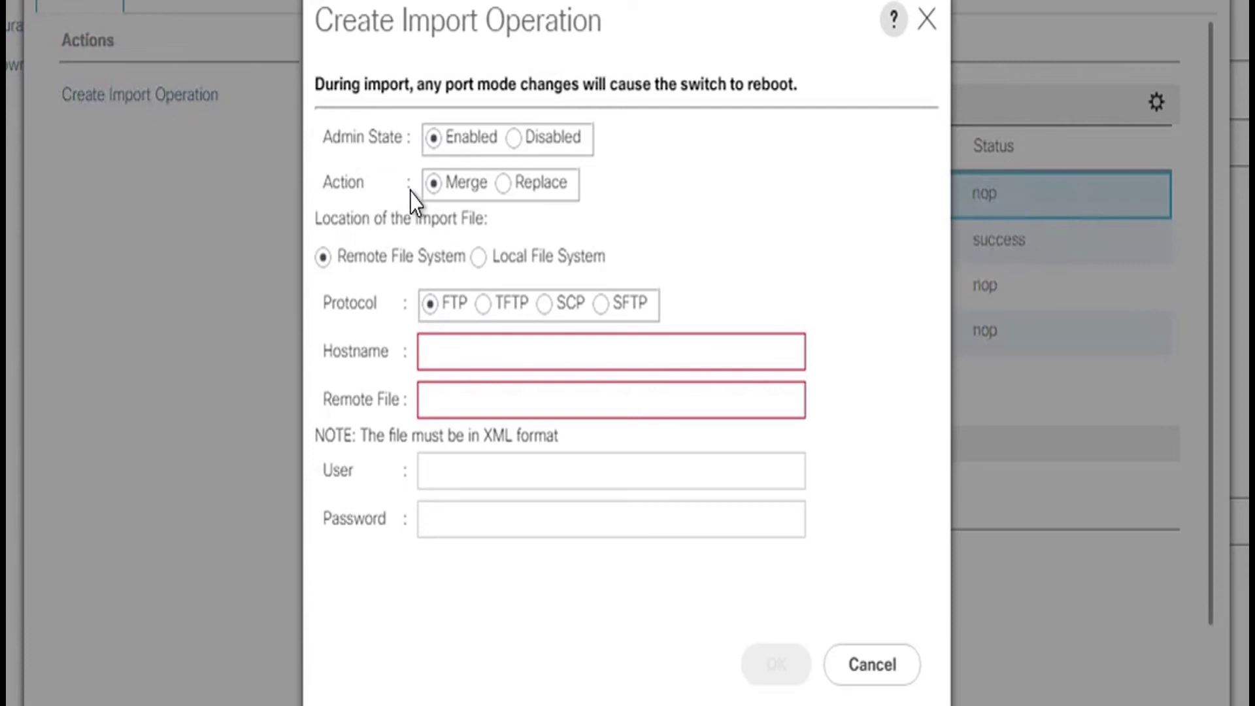
left_click(502, 184)
left_click(433, 183)
left_click(479, 257)
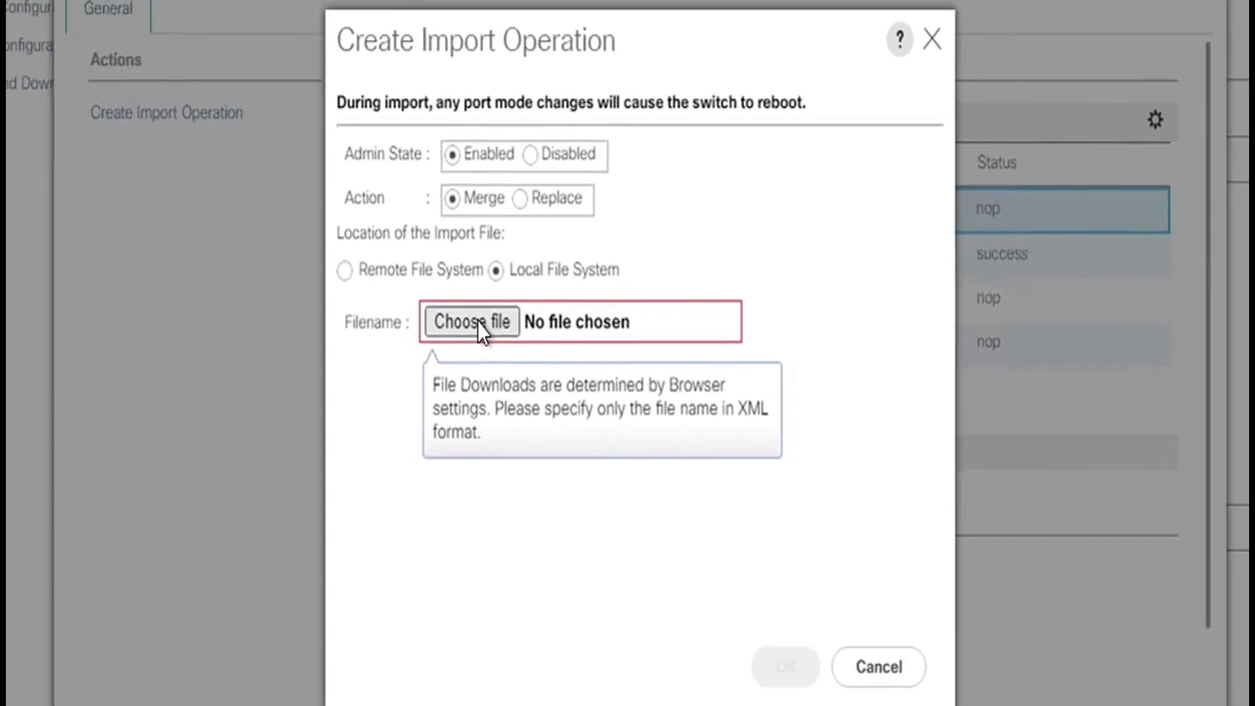
left_click(461, 313)
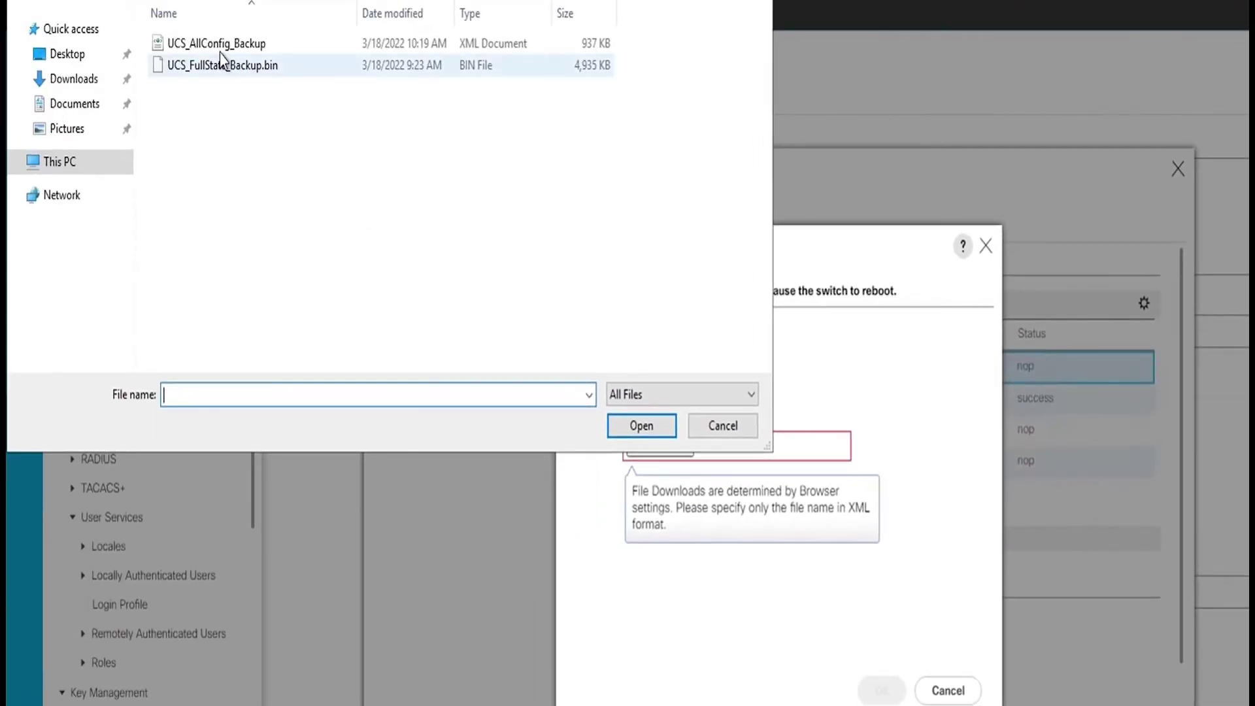
Choose UCS_AllConfig_Backup.xml as the import file and create the import operation
left_click(220, 50)
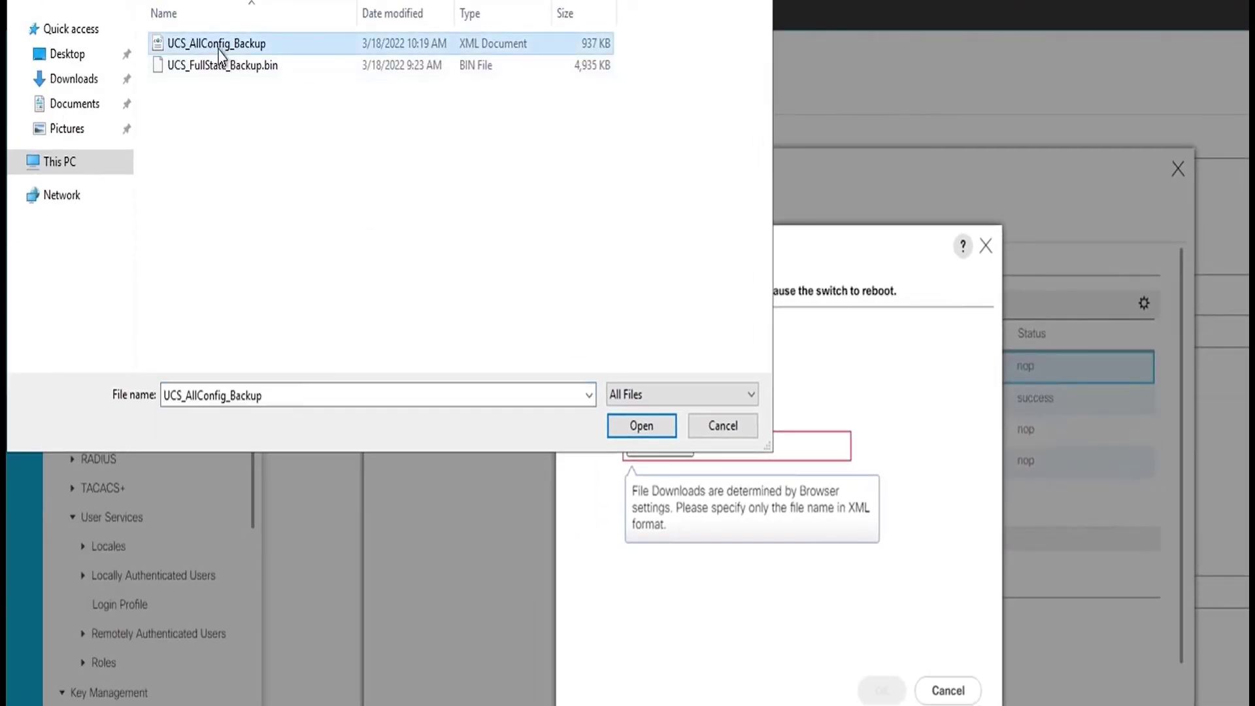
left_click(639, 424)
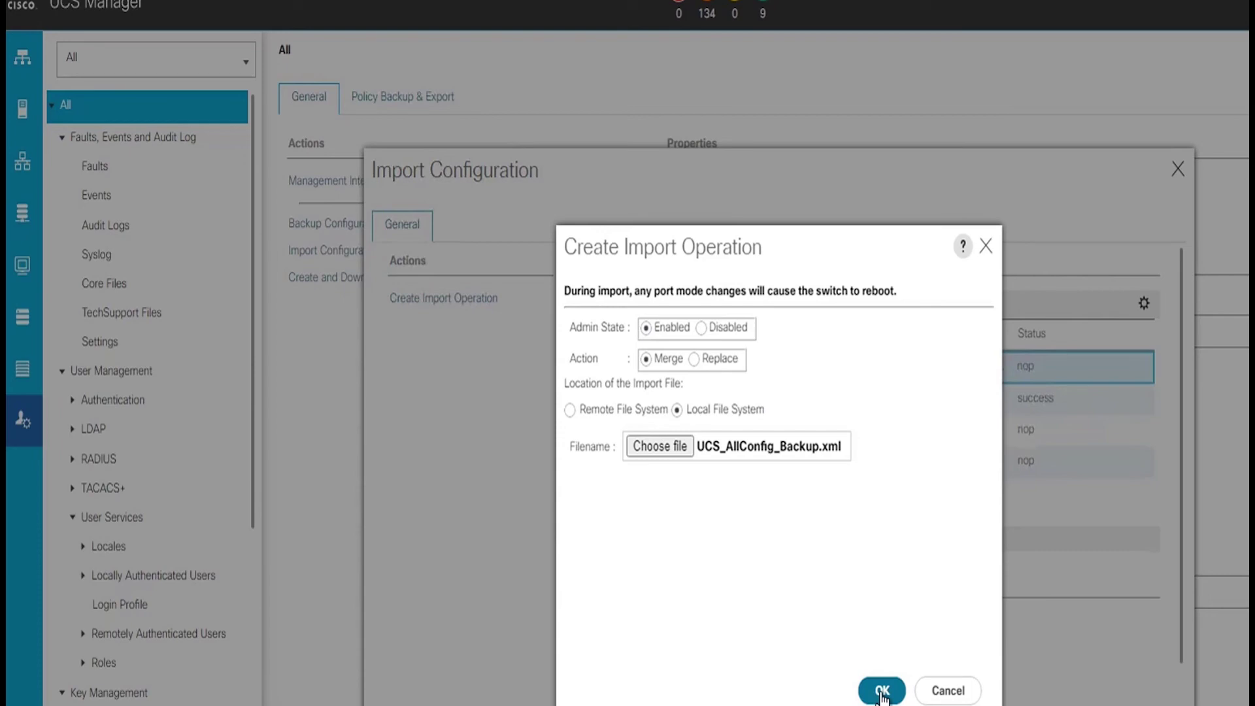
left_click(882, 691)
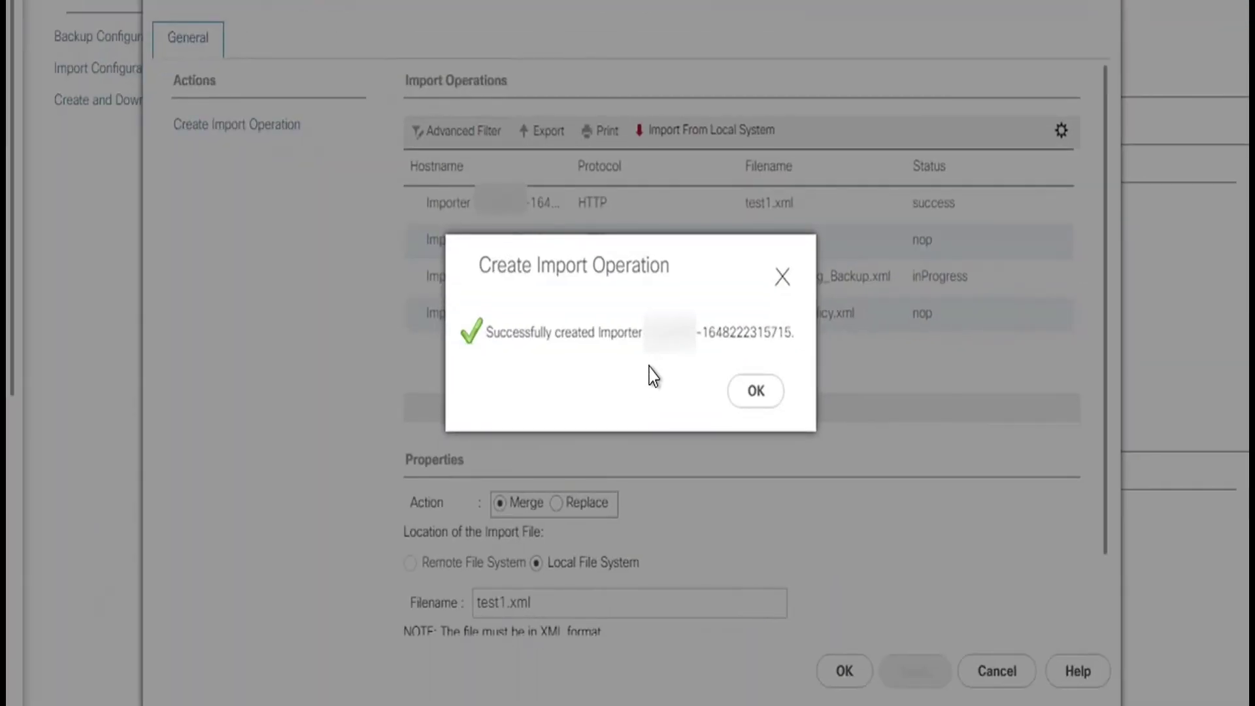
left_click(758, 400)
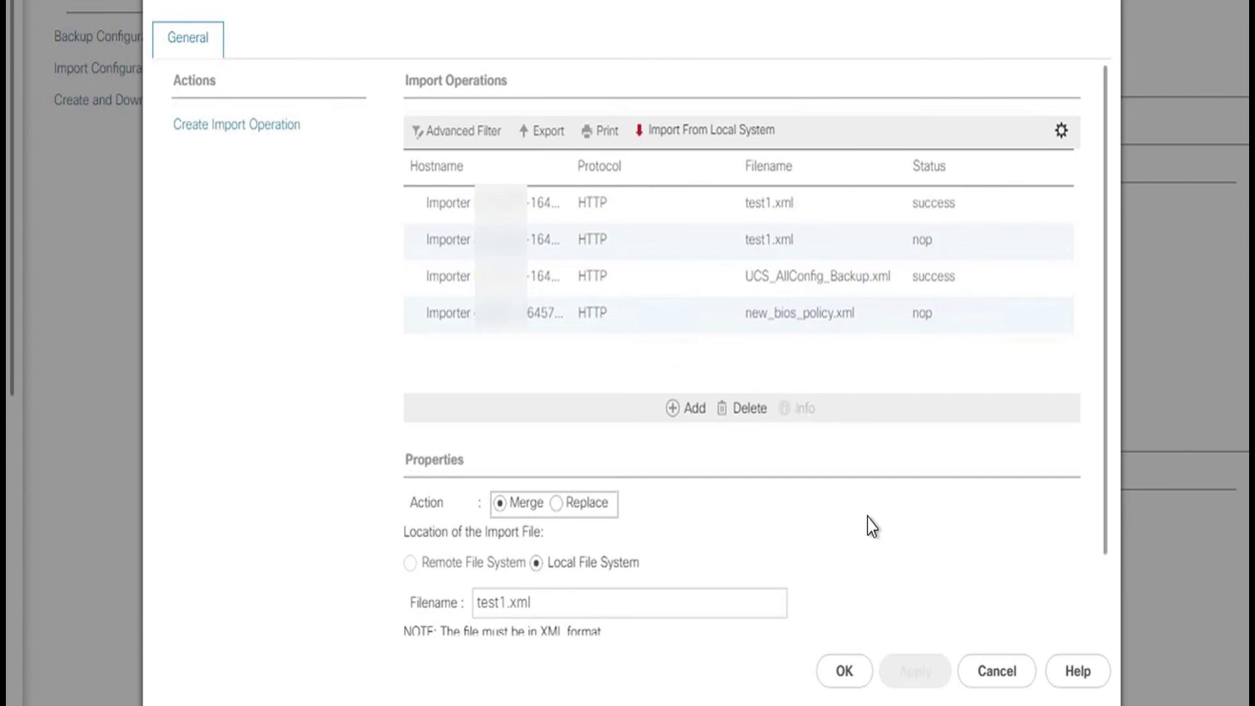
Verify the UCS_AllConfig_Backup.xml import shows FSM Success at 100% and VLAN 989 is back
left_click(721, 293)
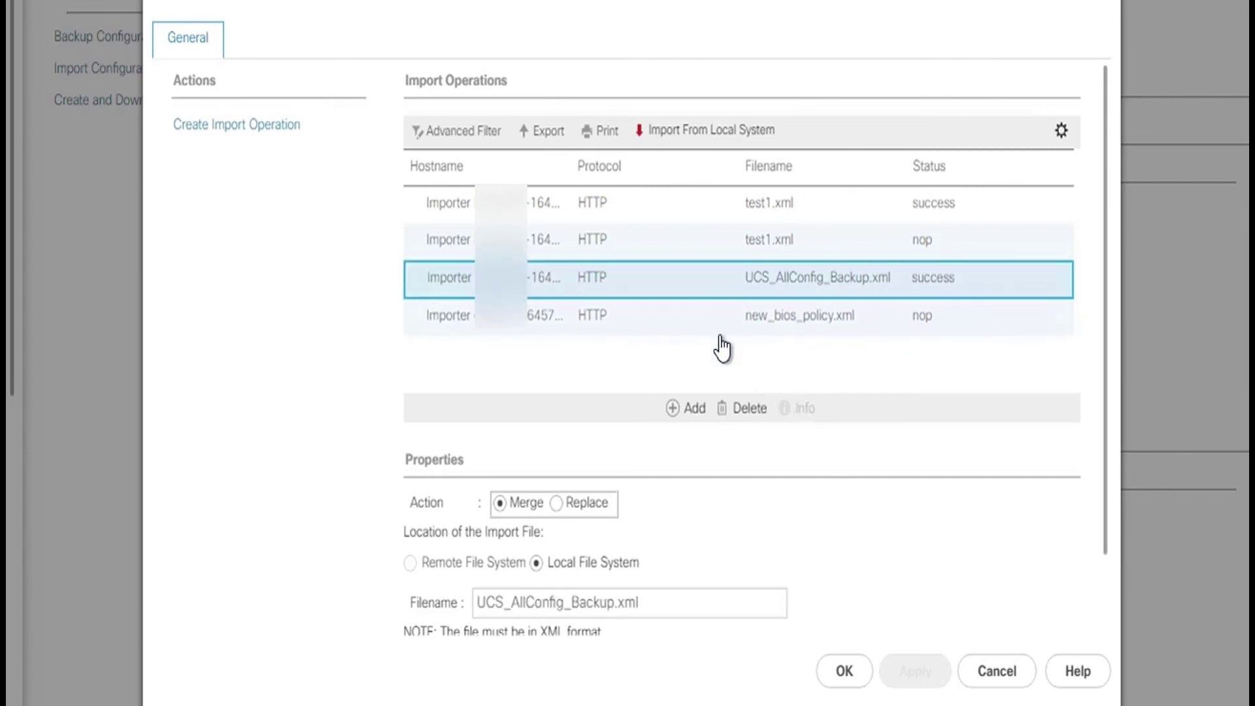
scroll(849, 510, "down", 2)
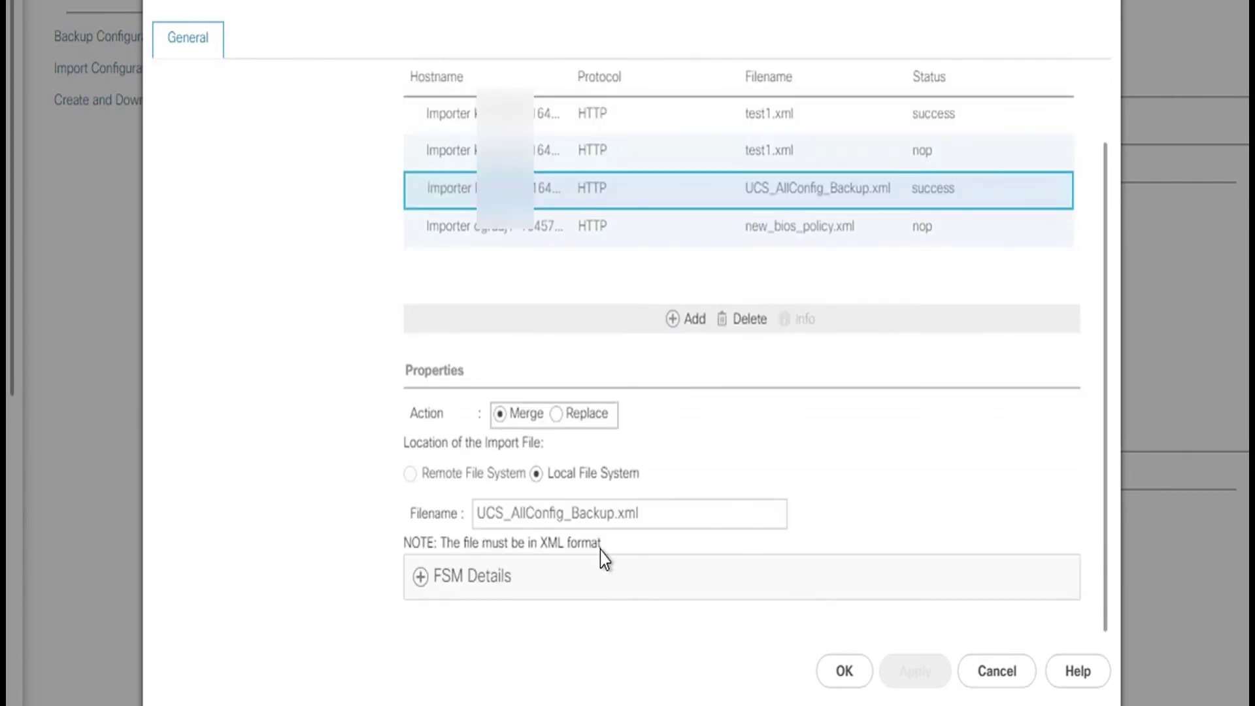
left_click(421, 579)
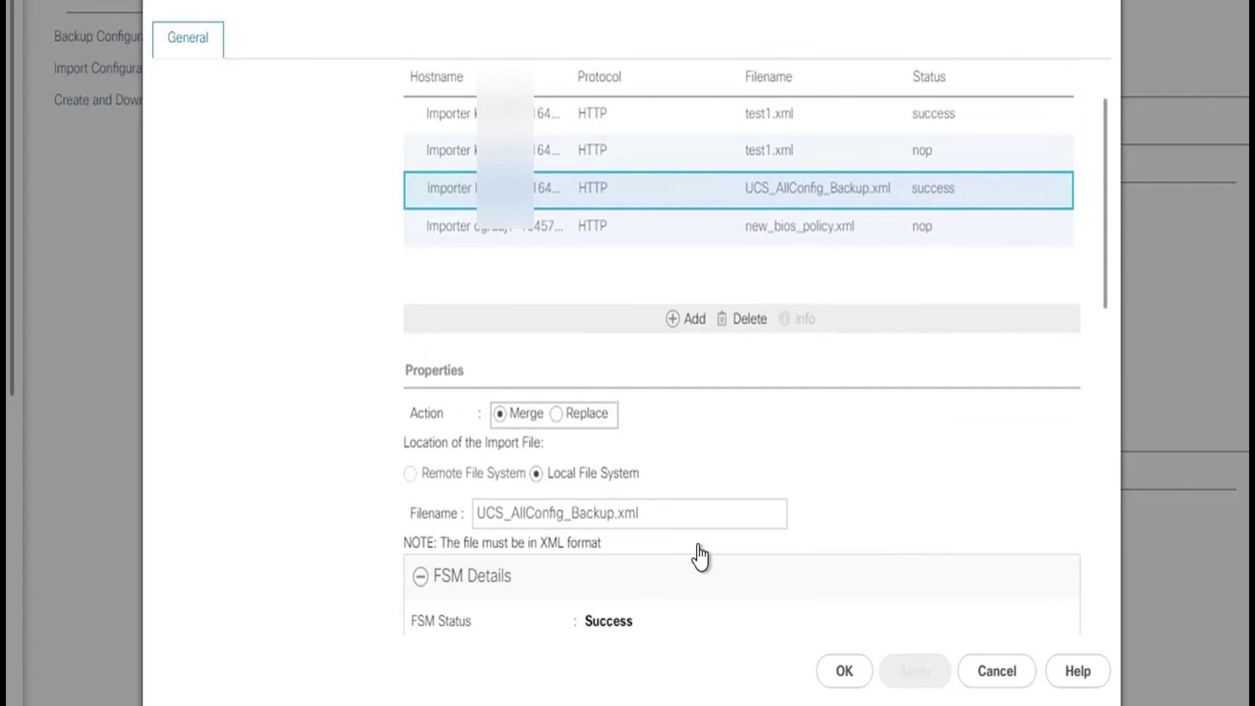
scroll(762, 533, "down", 5)
scroll(762, 534, "down", 3)
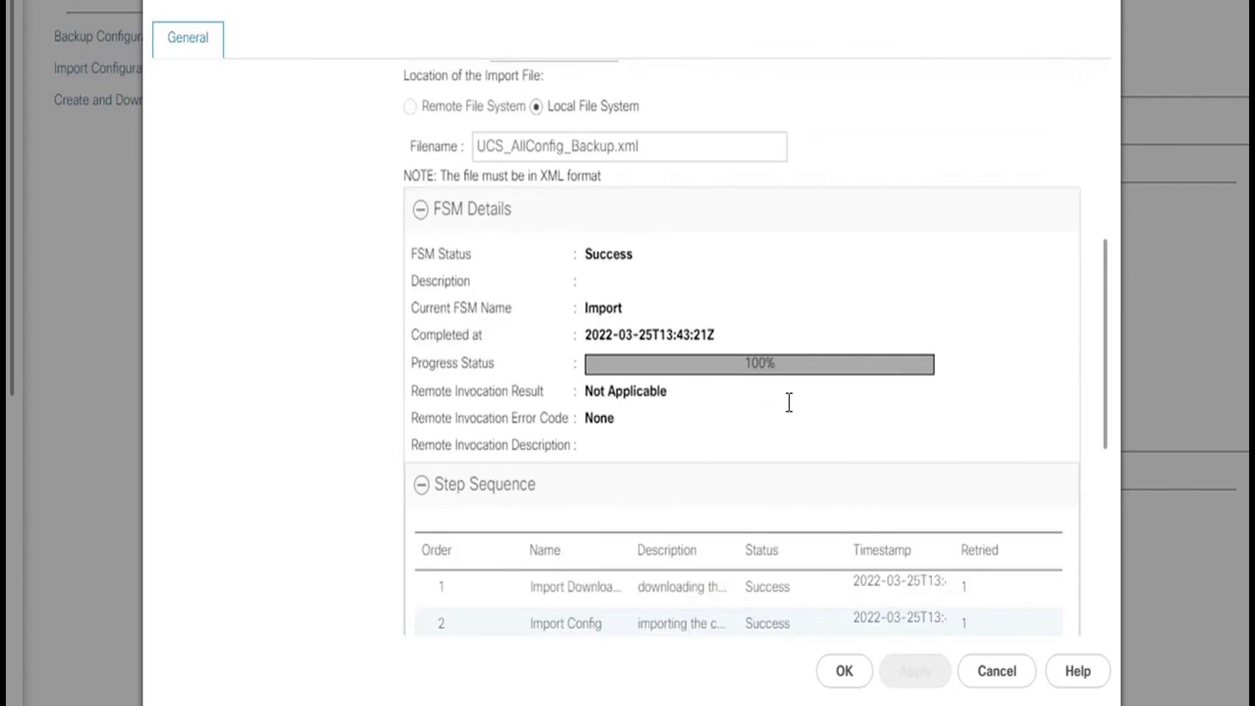
left_click(844, 672)
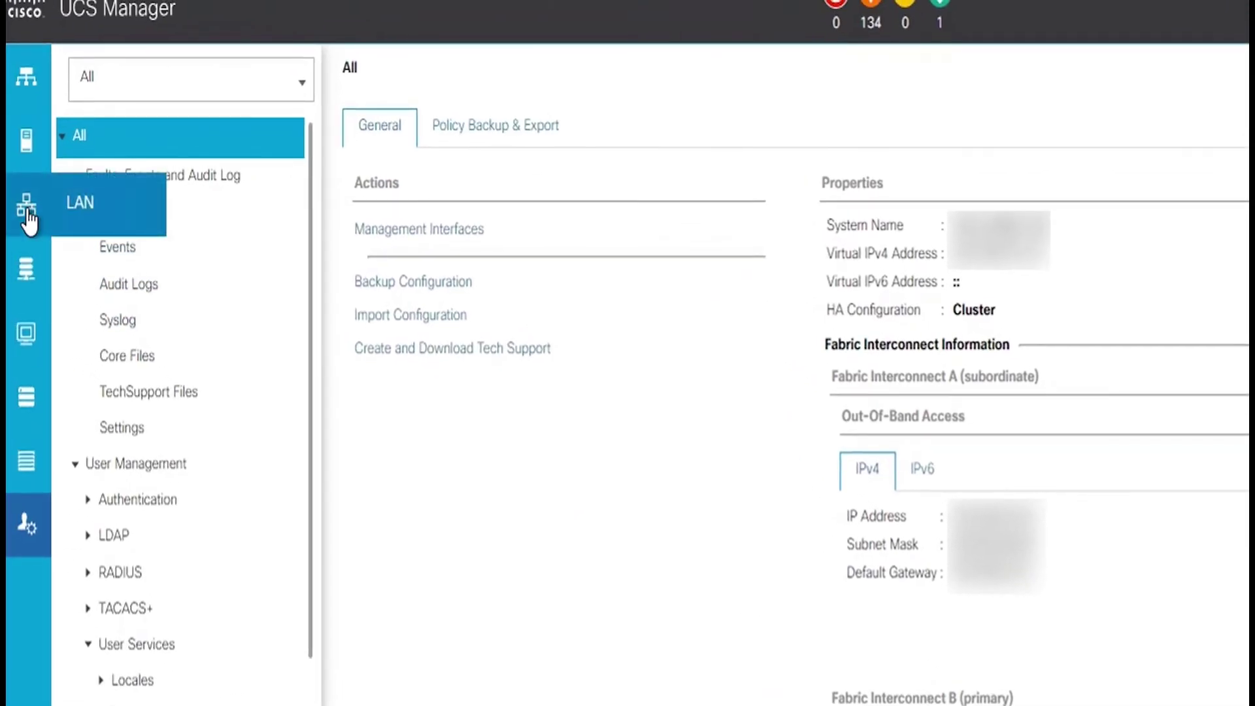
left_click(27, 211)
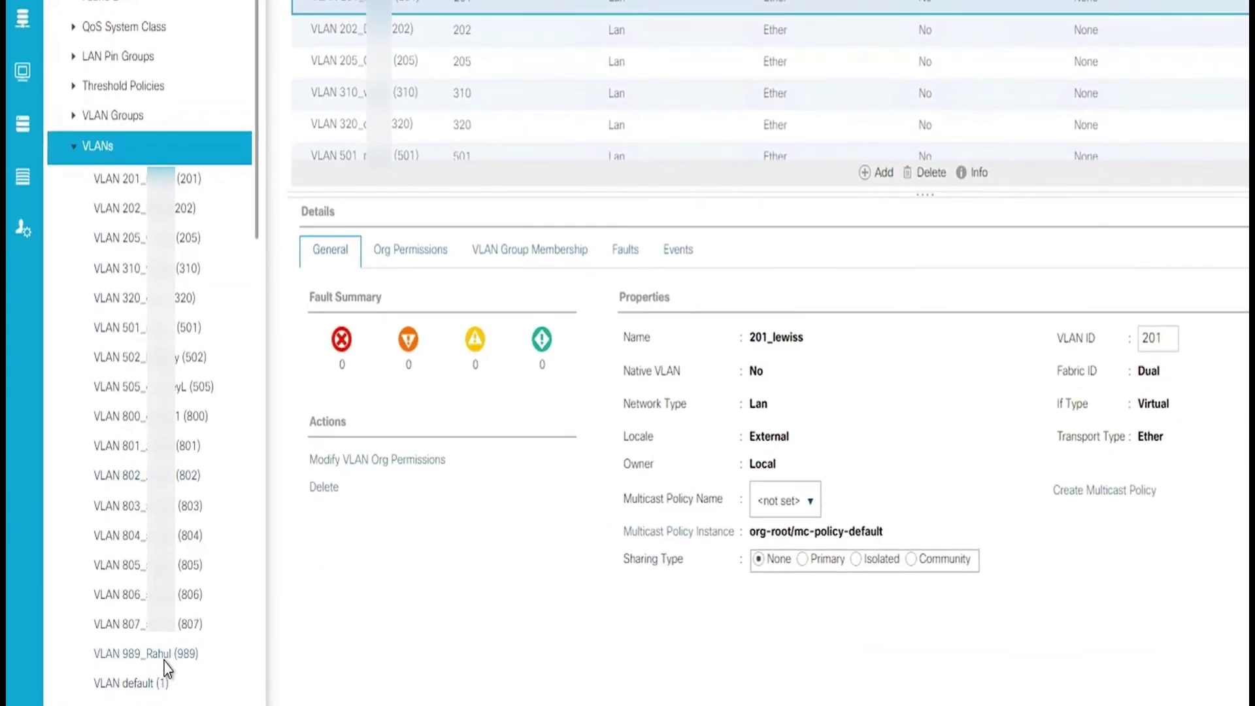
left_click(164, 662)
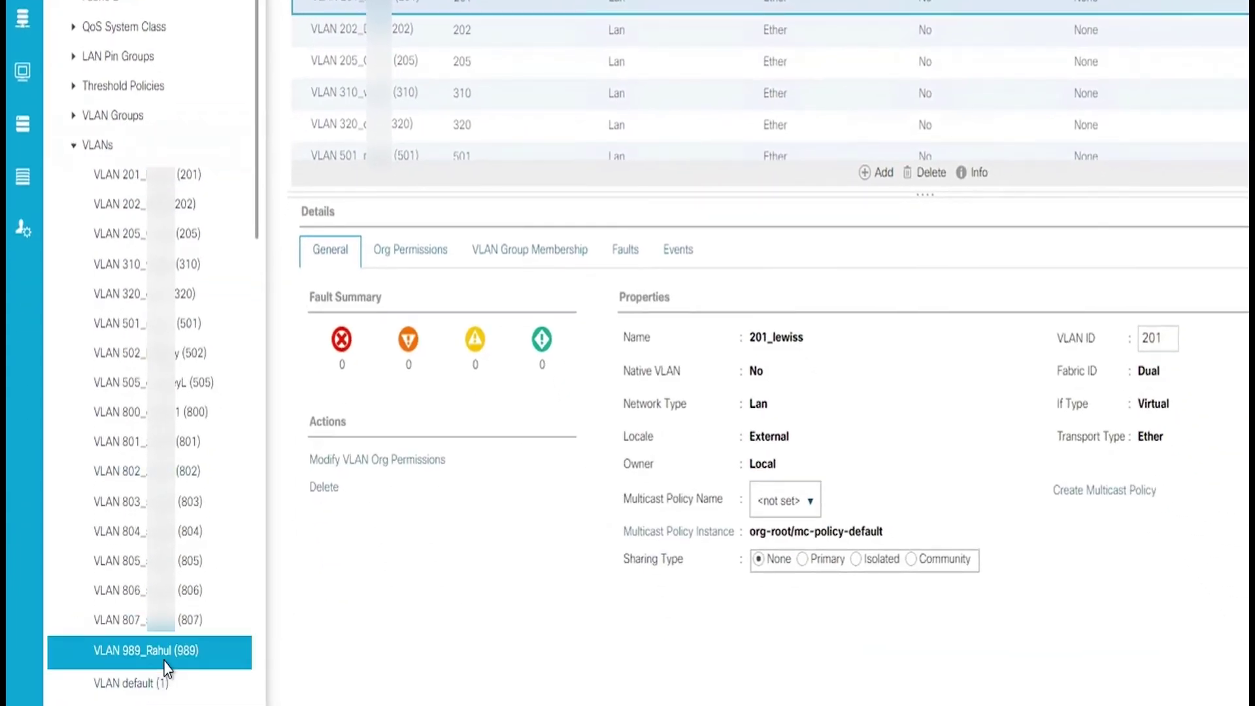